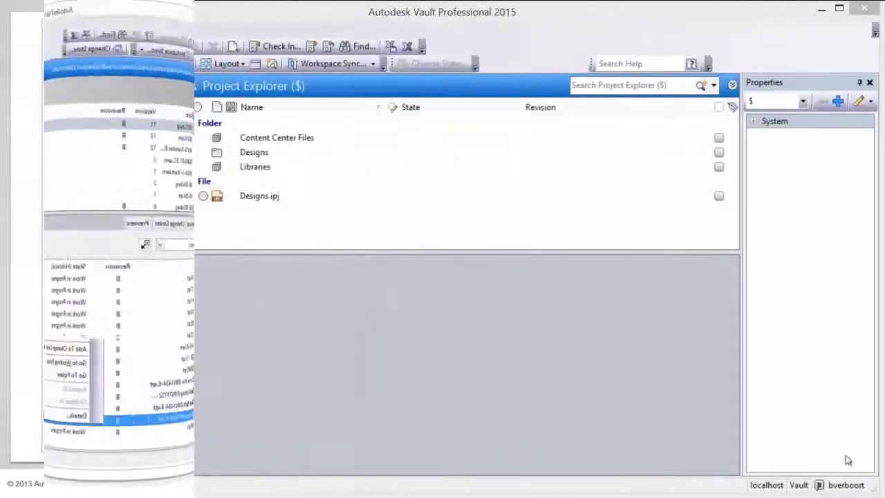
Quick-search the vault for gear and check part numbers of 212707-1.ipt and 212334-1.ipt (Gear-M3-45).
{"action": "left_click", "coordinate": [678, 85]}
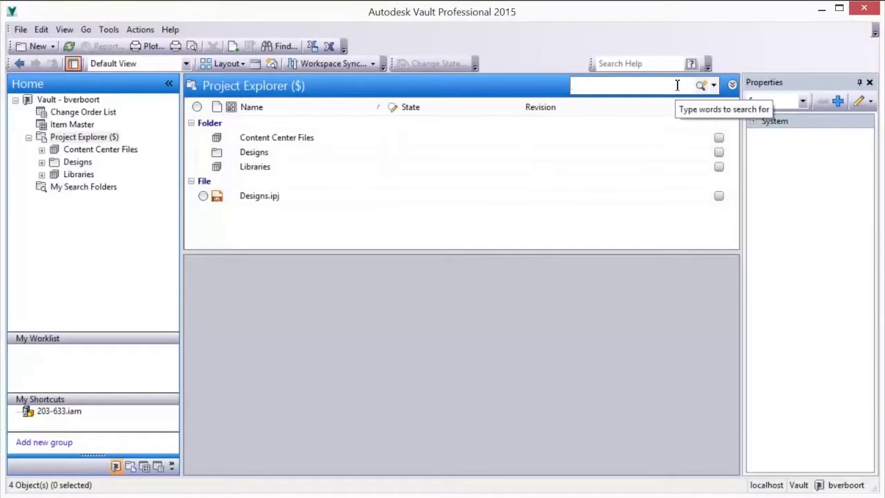
{"action": "type", "text": "gear"}
{"action": "key", "text": "Return"}
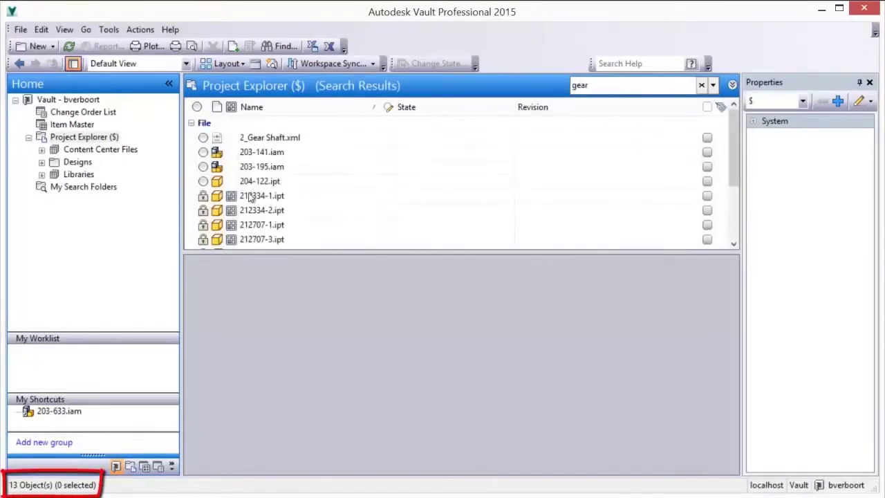
{"action": "left_click", "coordinate": [250, 225]}
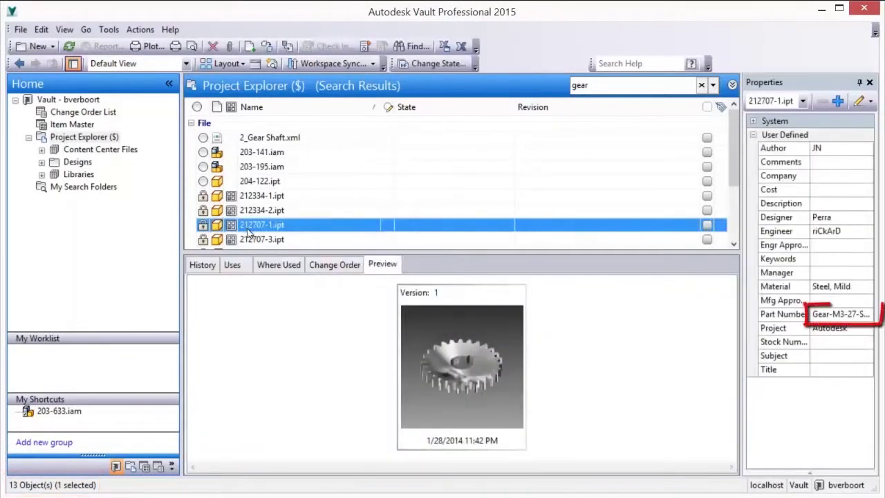
{"action": "left_click", "coordinate": [821, 316]}
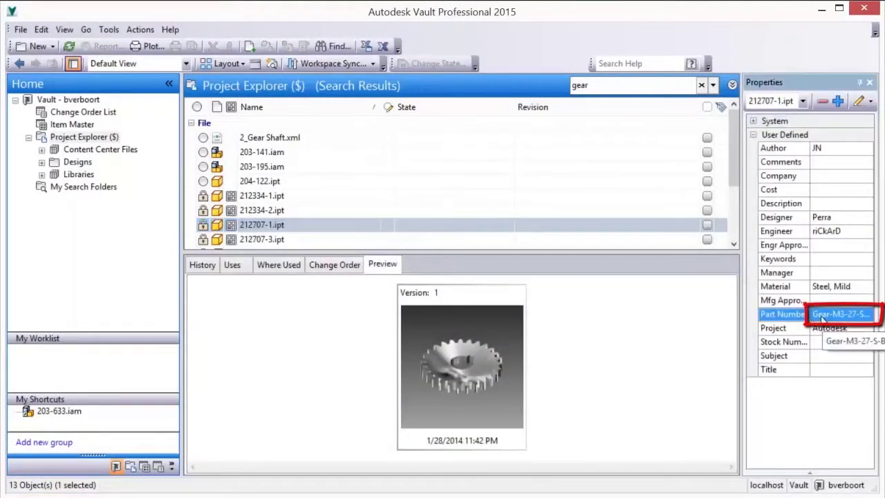
{"action": "left_click", "coordinate": [253, 198]}
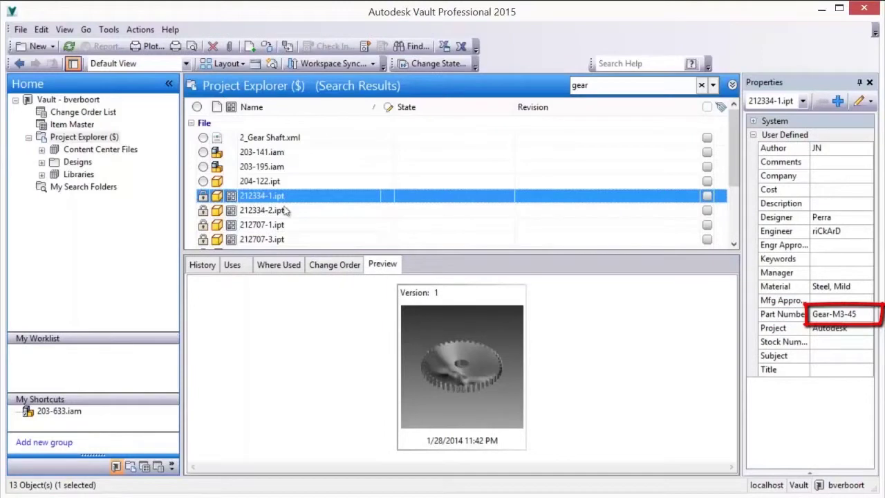
{"action": "left_click", "coordinate": [784, 315]}
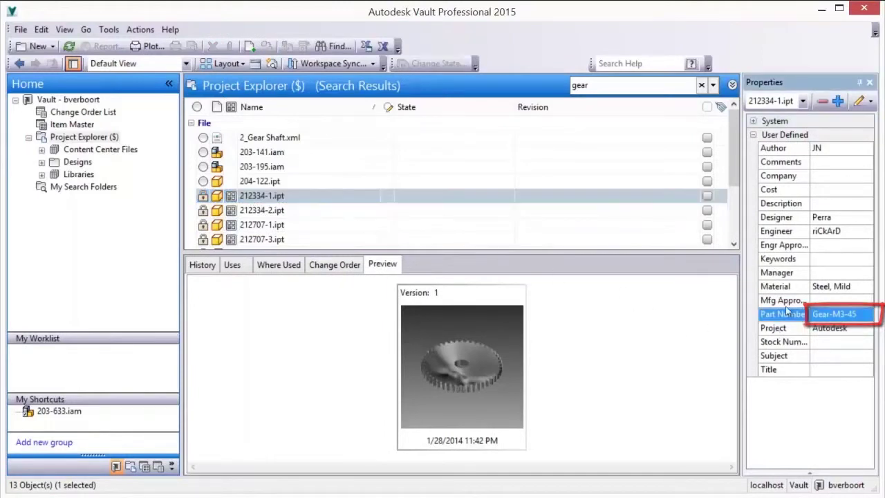
Widen the search to gear* and compare titles of 203-195.iam (Gear matrix) and 200309.iam (Gearbox).
{"action": "left_click", "coordinate": [598, 85]}
{"action": "type", "text": "*"}
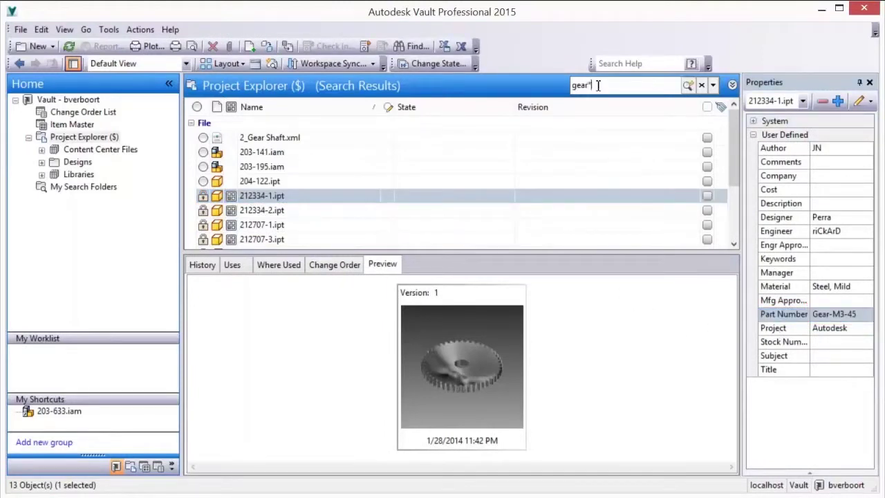
{"action": "key", "text": "Return"}
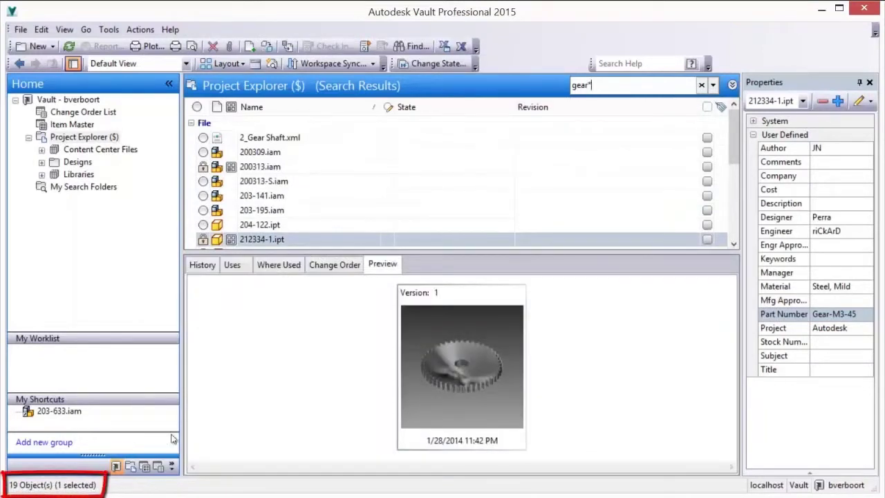
{"action": "left_click", "coordinate": [263, 212]}
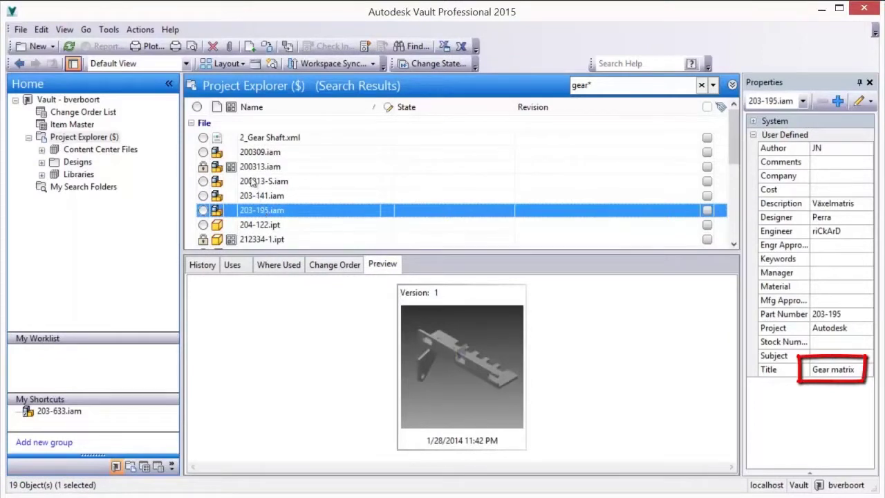
{"action": "left_click", "coordinate": [261, 154]}
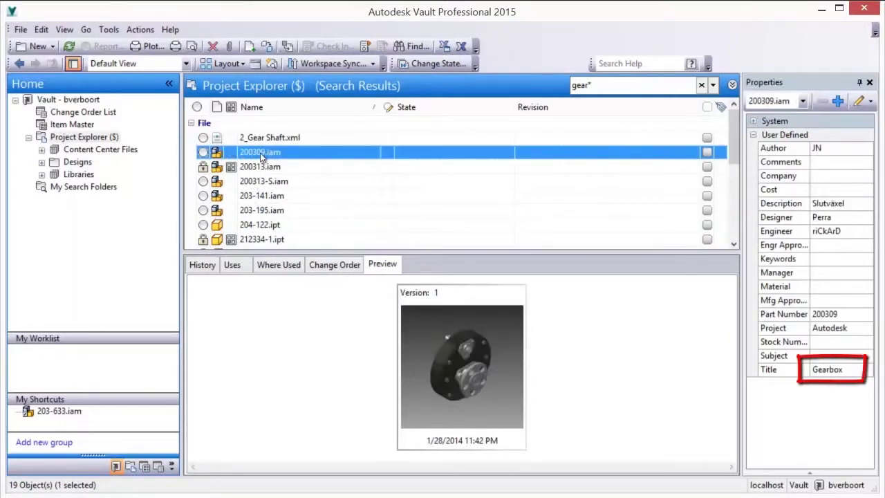
{"action": "left_click", "coordinate": [274, 210]}
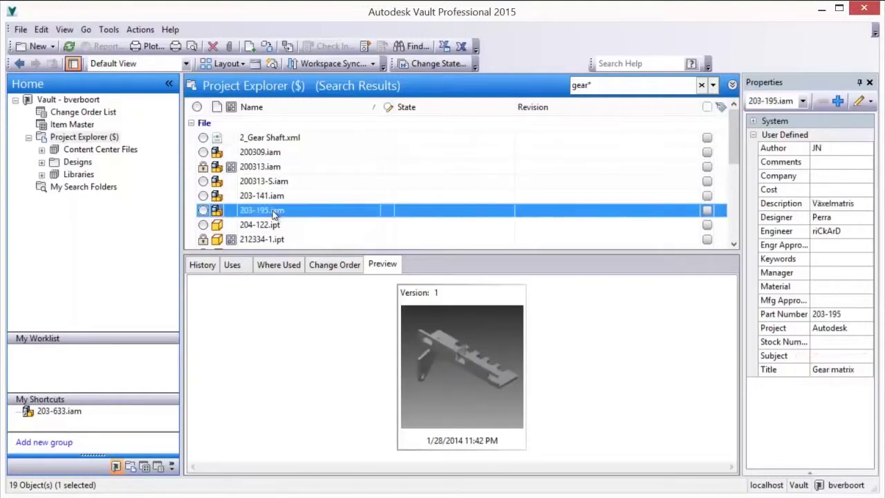
{"action": "left_click", "coordinate": [414, 46]}
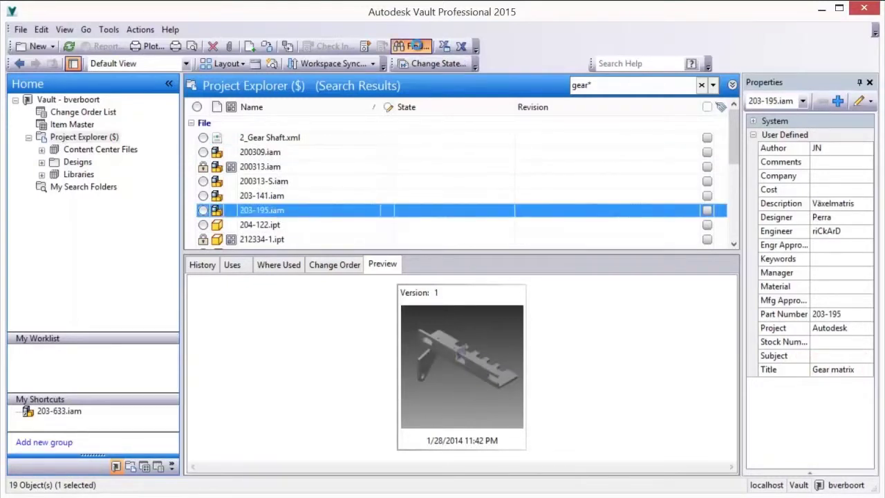
Add the advanced criterion Title contains gear and run the search.
{"action": "left_click", "coordinate": [128, 164]}
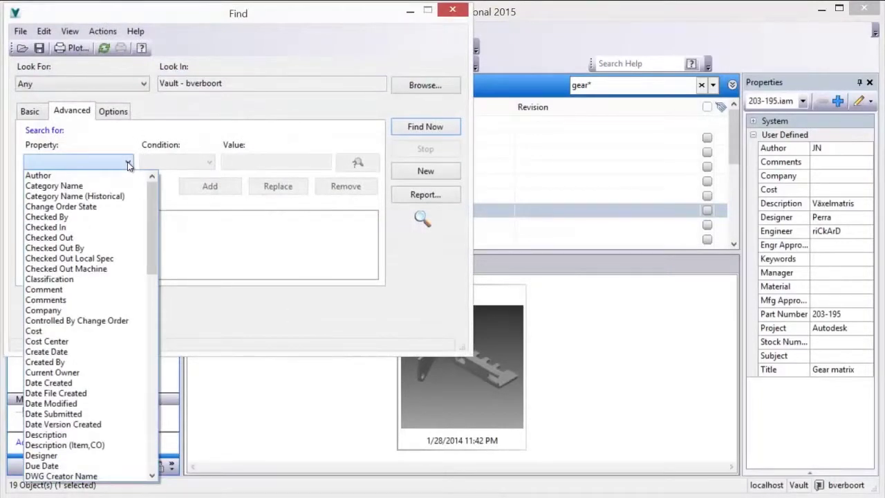
{"action": "key", "text": "t"}
{"action": "key", "text": "i"}
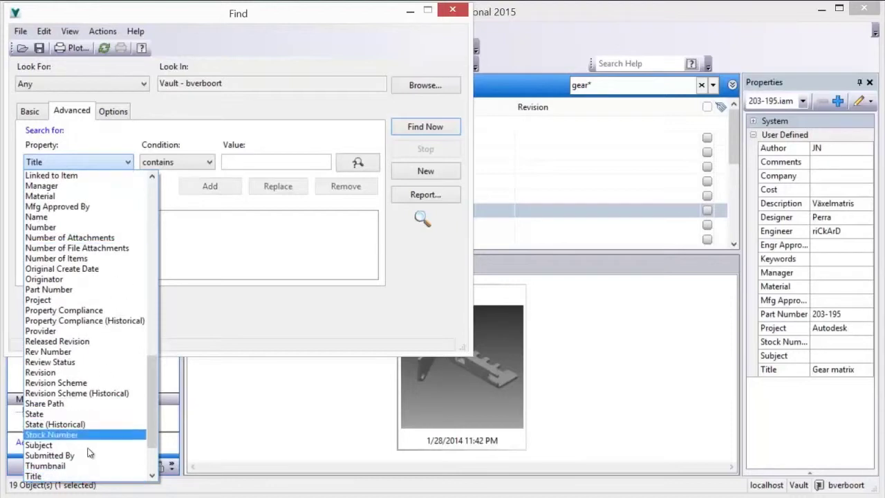
{"action": "left_click", "coordinate": [82, 476]}
{"action": "left_click", "coordinate": [199, 166]}
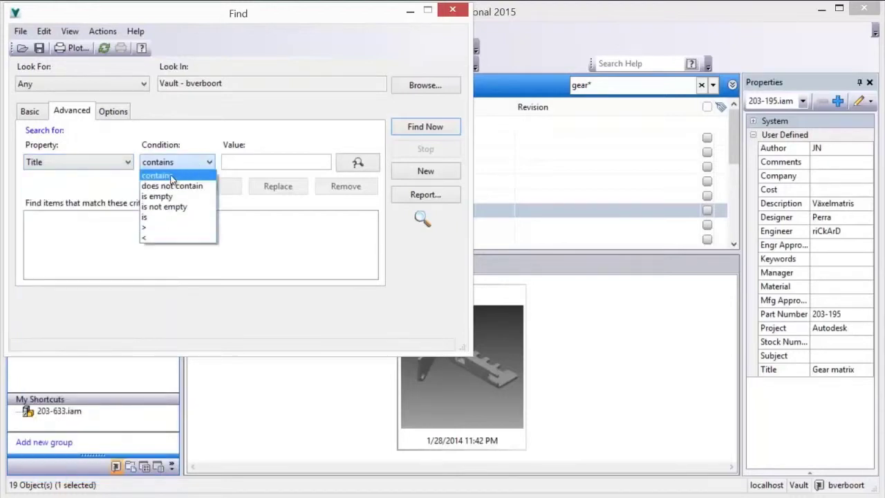
{"action": "left_click", "coordinate": [172, 177]}
{"action": "left_click", "coordinate": [238, 163]}
{"action": "type", "text": "gear"}
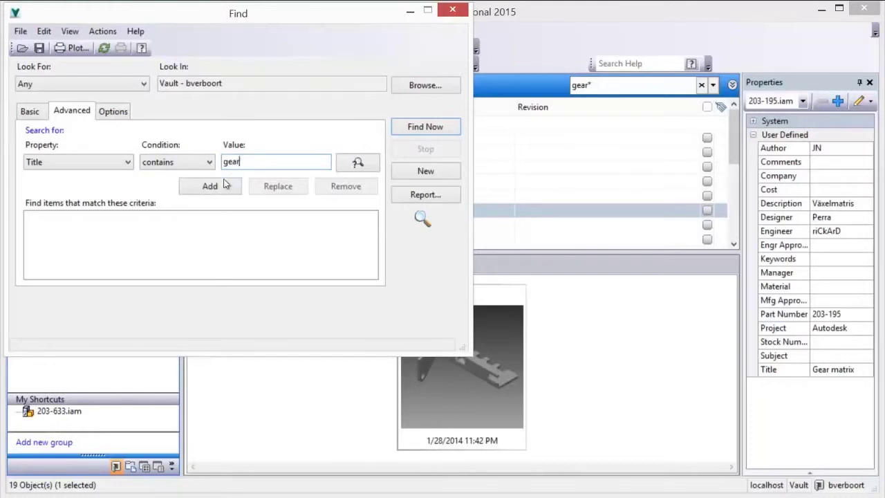
{"action": "left_click", "coordinate": [216, 188]}
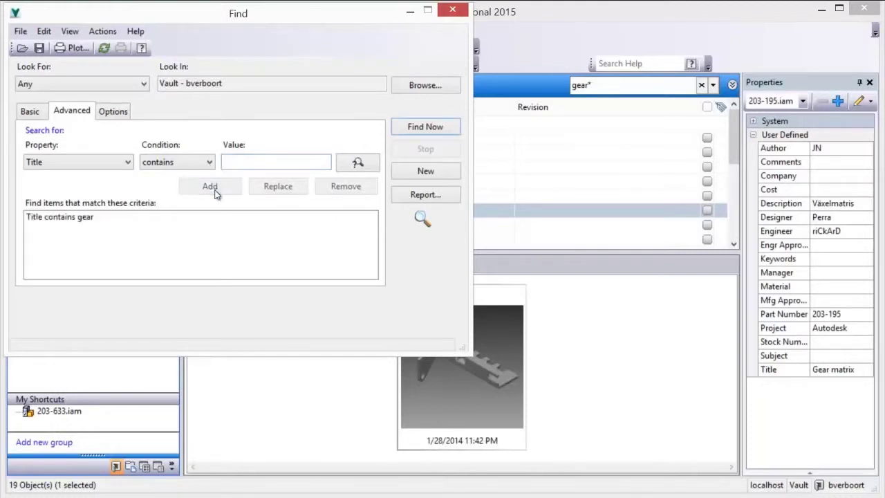
{"action": "left_click", "coordinate": [421, 128]}
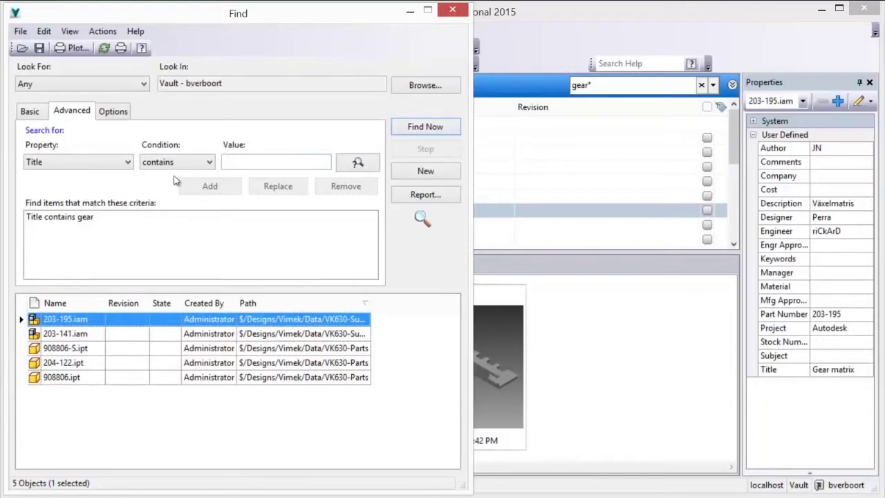
Add File Extension is iam and rerun, narrowing results to 203-195.iam and 203-141.iam.
{"action": "left_click", "coordinate": [127, 162]}
{"action": "key", "text": "f"}
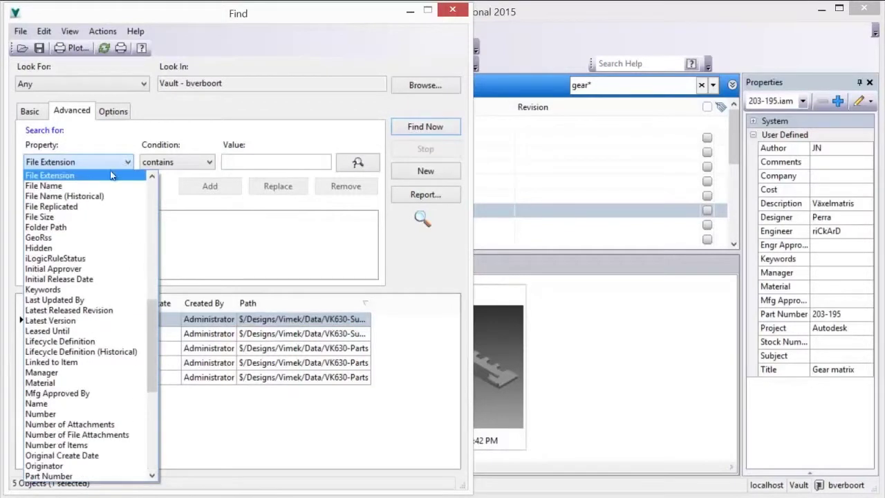
{"action": "left_click", "coordinate": [112, 175]}
{"action": "left_click", "coordinate": [210, 163]}
{"action": "left_click", "coordinate": [166, 217]}
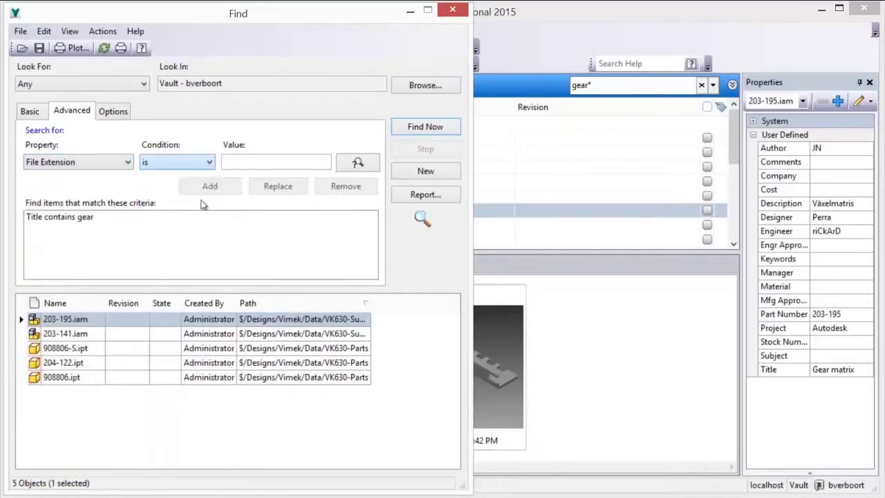
{"action": "type", "text": "iam"}
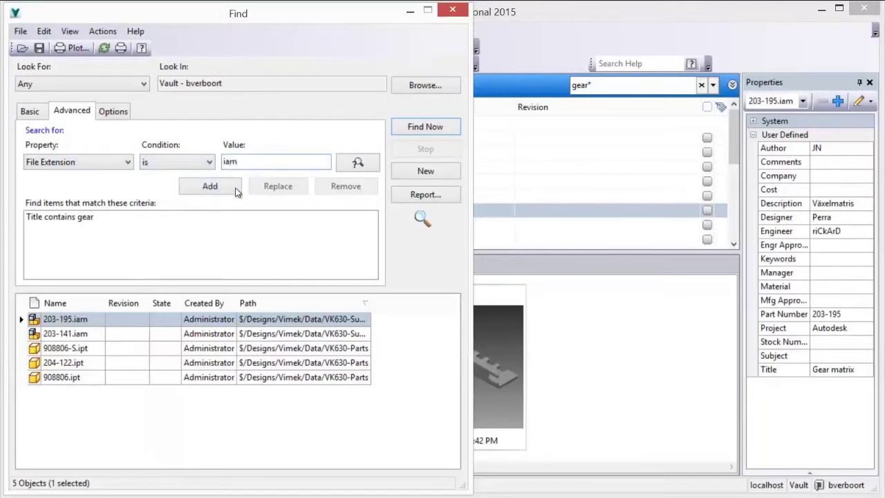
{"action": "left_click", "coordinate": [233, 188]}
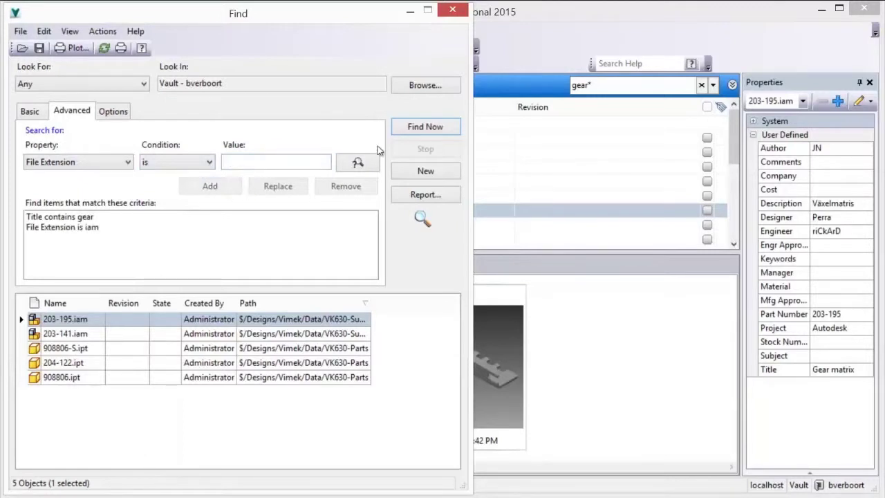
{"action": "left_click", "coordinate": [420, 128]}
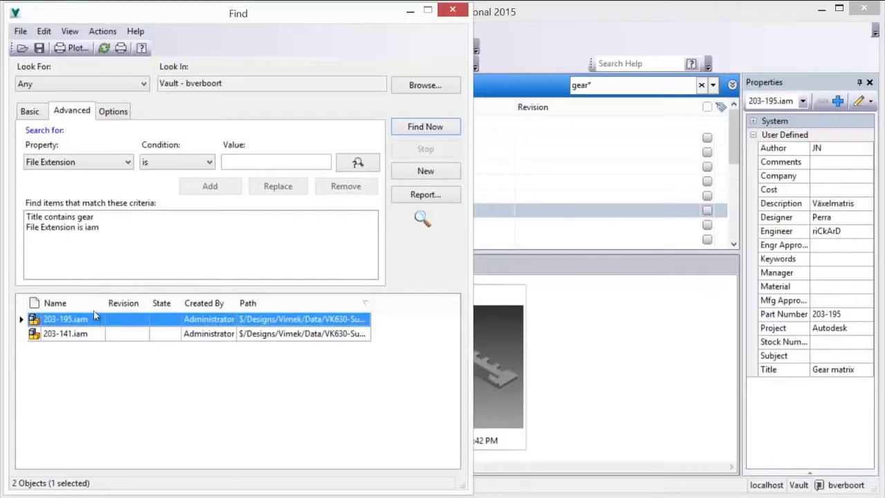
Add Linked to Item is true, drop the File Extension is iam criterion, and rerun the search.
{"action": "left_click", "coordinate": [126, 163]}
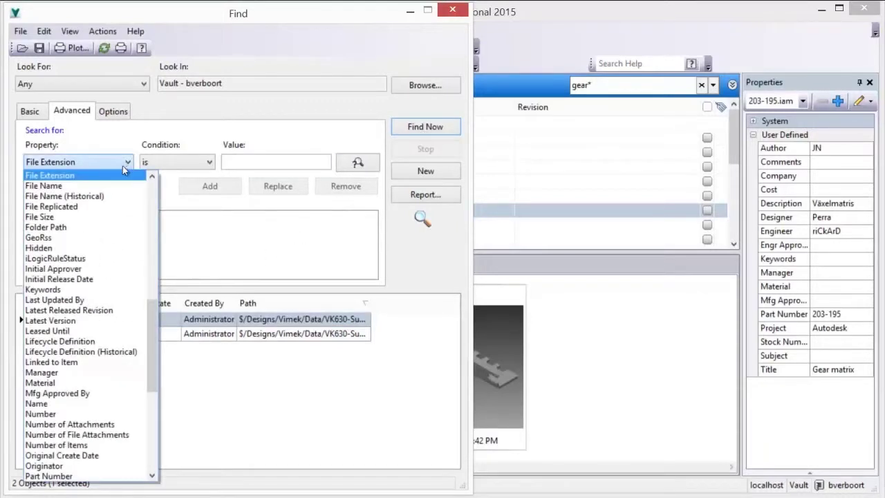
{"action": "left_click", "coordinate": [58, 361]}
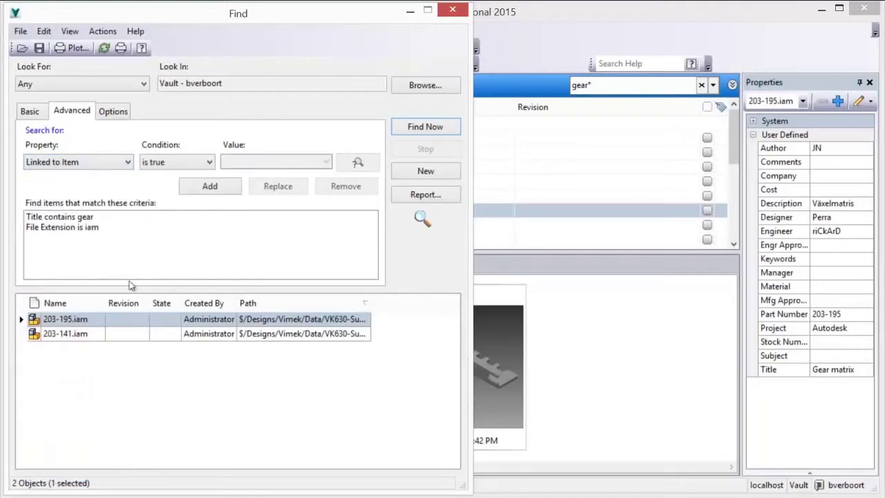
{"action": "left_click", "coordinate": [221, 189]}
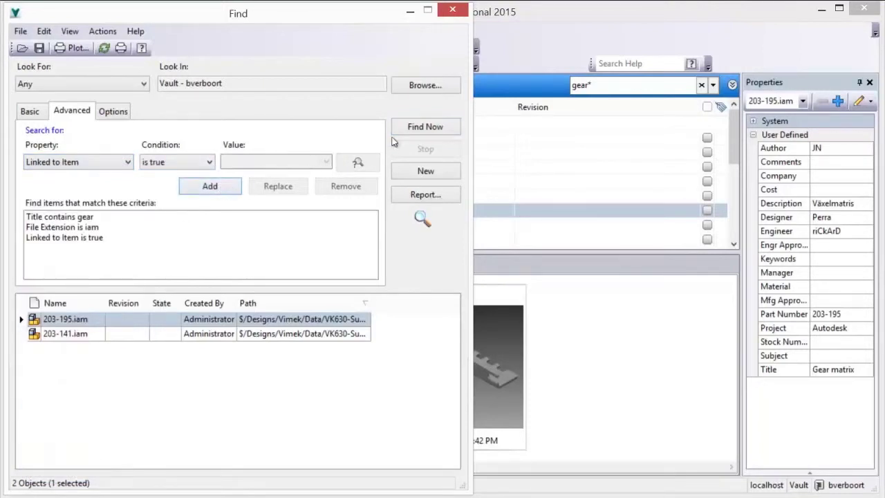
{"action": "left_click", "coordinate": [413, 132]}
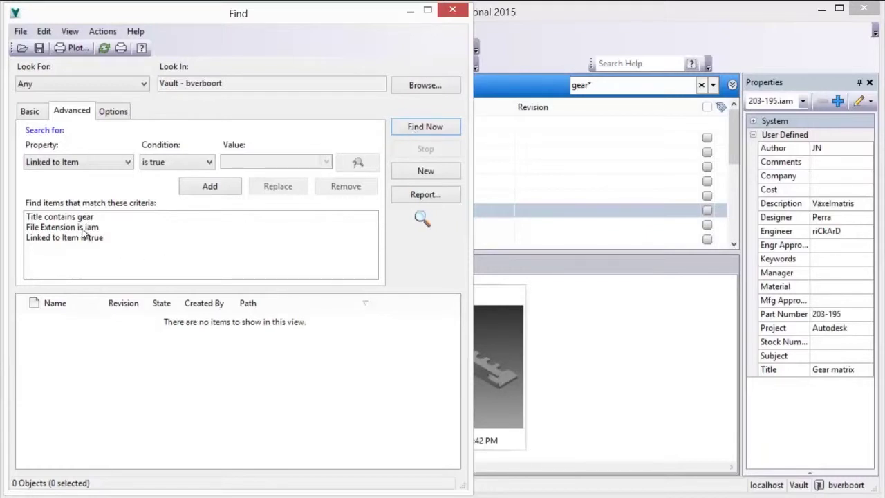
{"action": "left_click", "coordinate": [82, 228]}
{"action": "left_click", "coordinate": [332, 188]}
{"action": "left_click", "coordinate": [420, 128]}
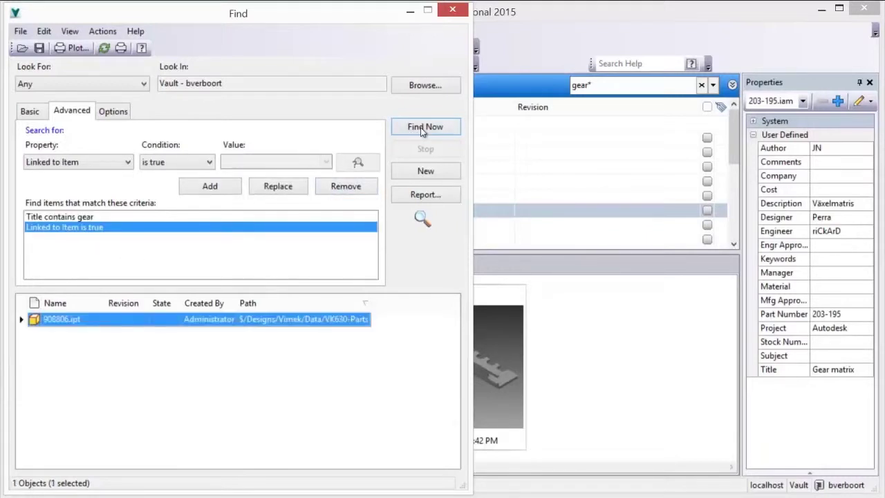
Go to the folder of 908806.ipt, close Find, and jump to its linked item 908806.
{"action": "right_click", "coordinate": [105, 322]}
{"action": "left_click", "coordinate": [152, 298]}
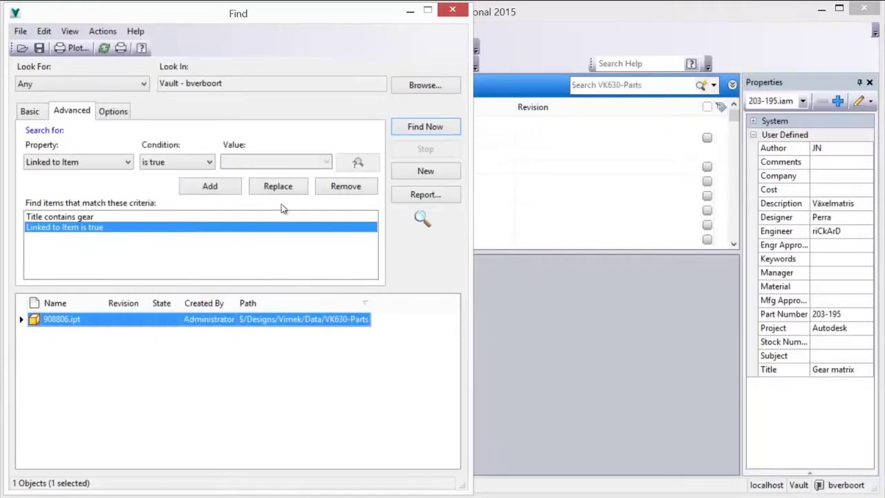
{"action": "left_click", "coordinate": [452, 12]}
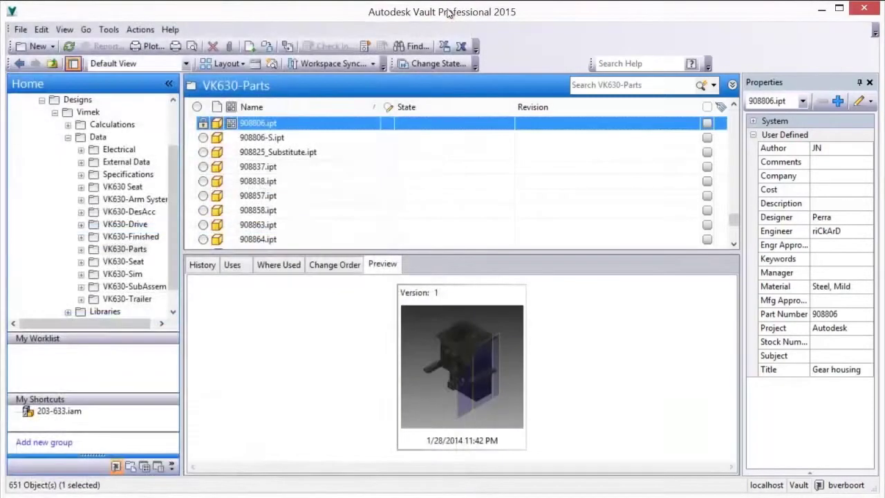
{"action": "mouse_move", "coordinate": [232, 125]}
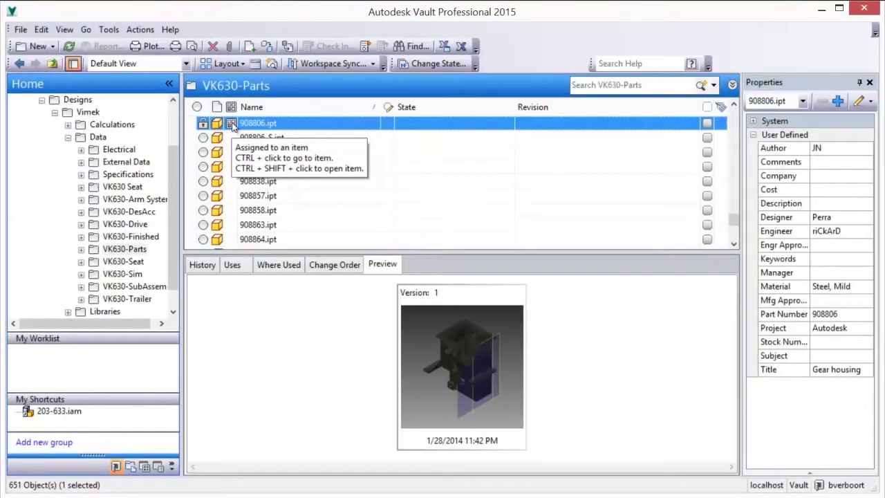
{"action": "right_click", "coordinate": [232, 125]}
{"action": "left_click", "coordinate": [263, 178]}
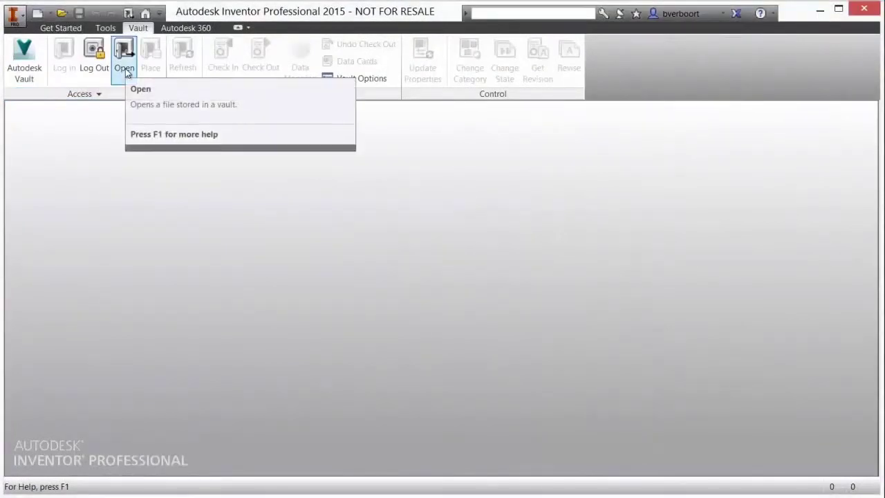
Open Starter Motor.ipt from the vault through the Starter Motor shortcut in My Shortcuts.
{"action": "left_click", "coordinate": [125, 70]}
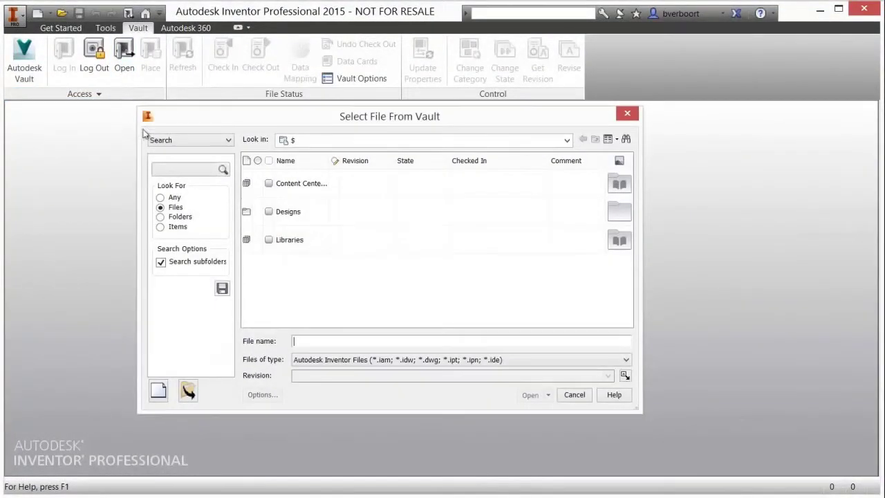
{"action": "left_click", "coordinate": [228, 141]}
{"action": "left_click", "coordinate": [219, 158]}
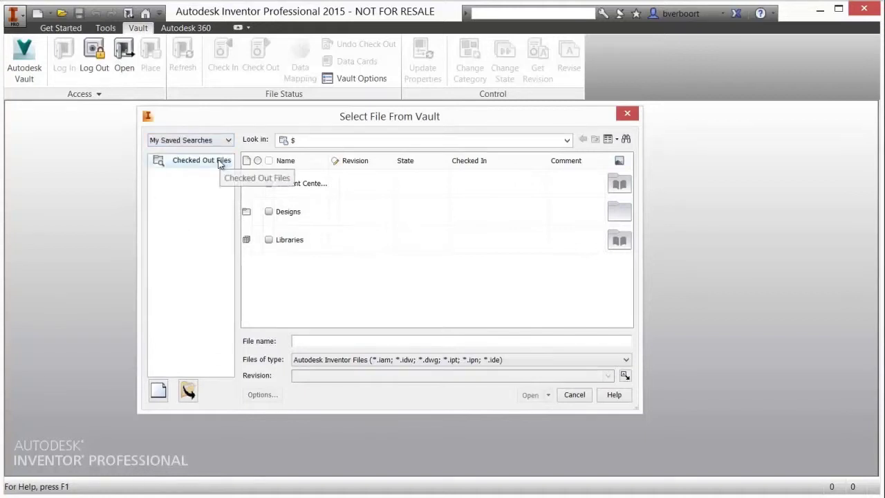
{"action": "left_click", "coordinate": [228, 141]}
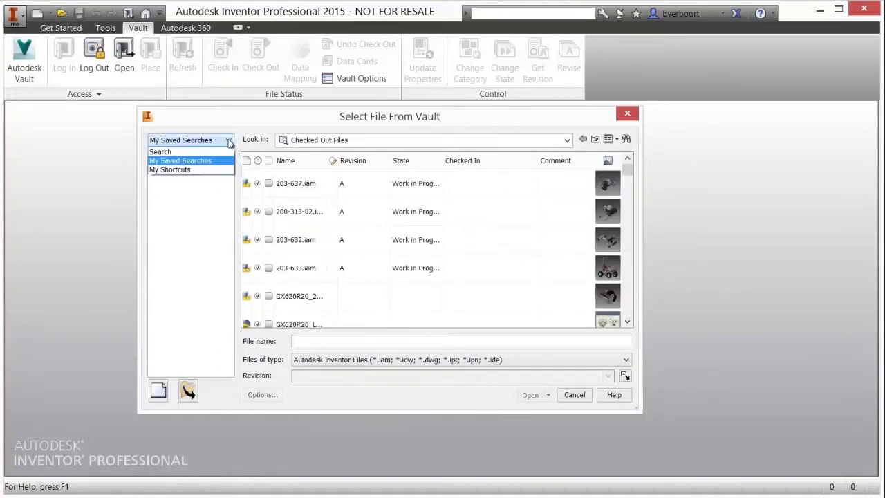
{"action": "left_click", "coordinate": [198, 170]}
{"action": "left_click", "coordinate": [185, 179]}
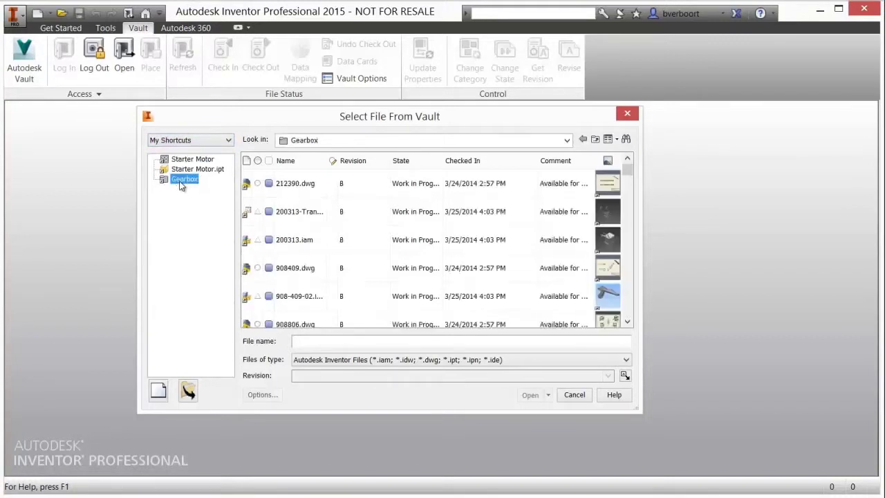
{"action": "left_click", "coordinate": [182, 161]}
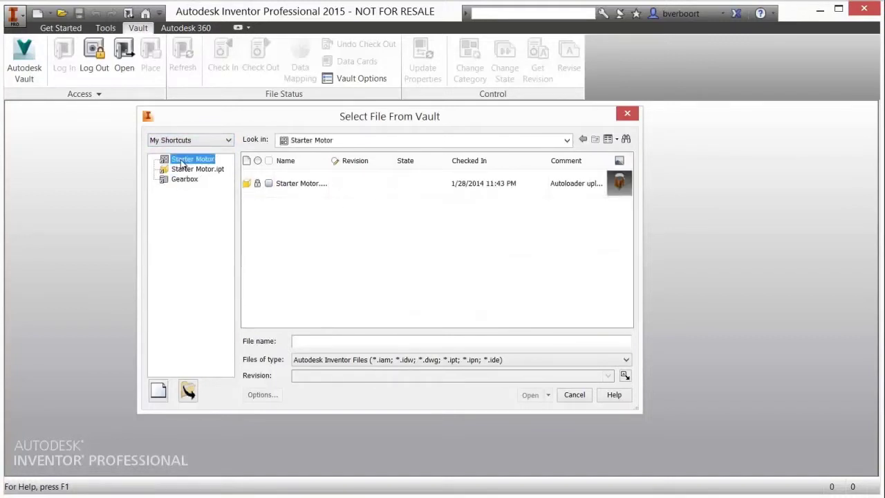
{"action": "left_click", "coordinate": [198, 169]}
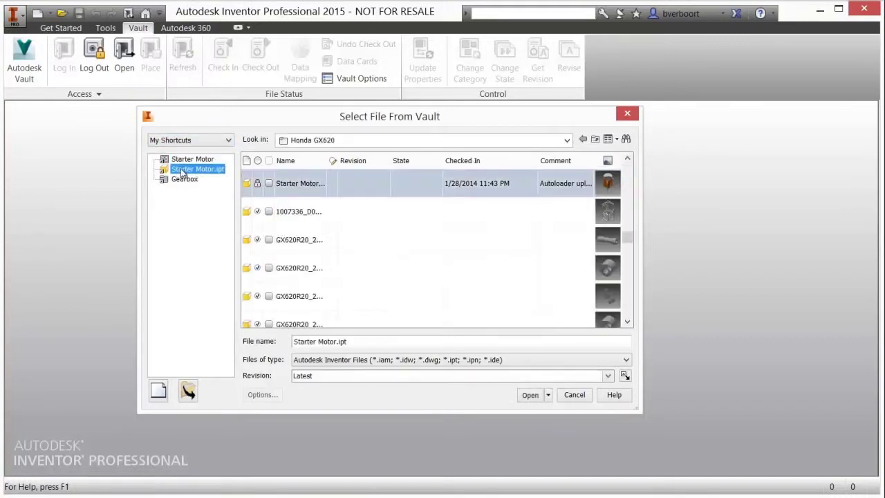
{"action": "left_click", "coordinate": [302, 187]}
{"action": "double_click", "coordinate": [302, 187]}
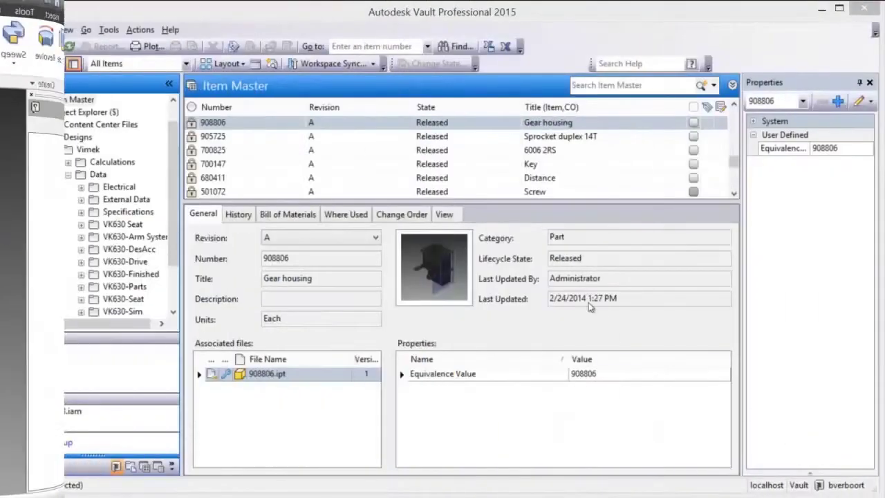
In the Find window, run a basic search of Items for mount.
{"action": "left_click", "coordinate": [459, 46]}
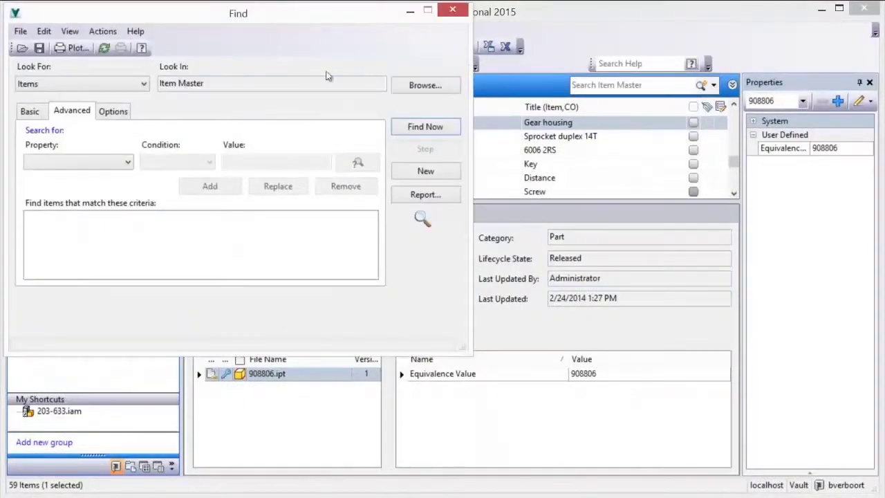
{"action": "left_click", "coordinate": [38, 113]}
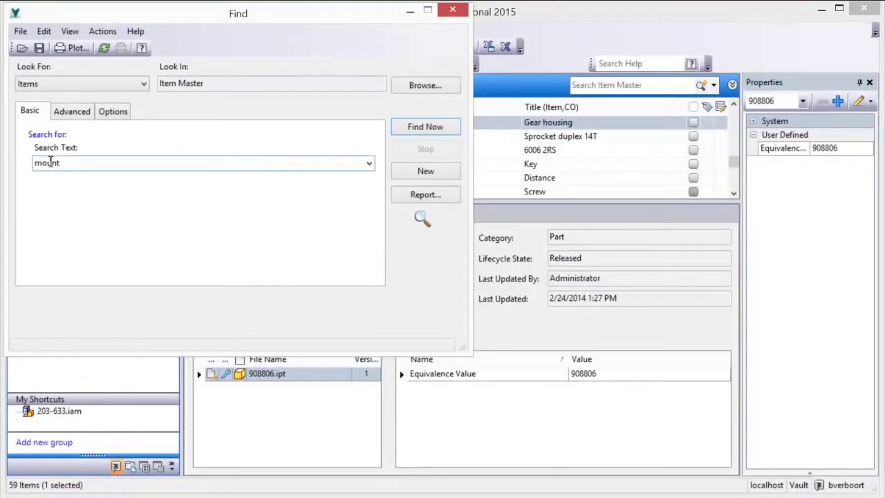
{"action": "left_click", "coordinate": [405, 129]}
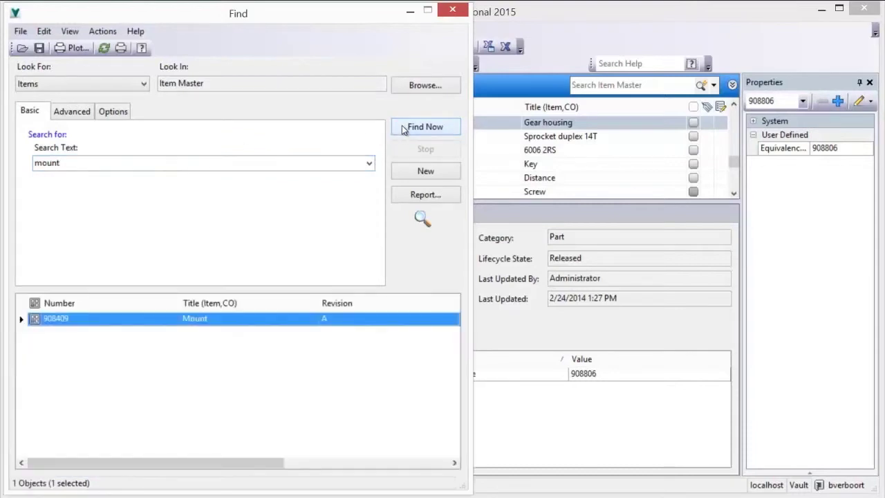
Switch Look For to Any, confirm clearing criteria, and rerun mount to get 29 results.
{"action": "left_click", "coordinate": [144, 85]}
{"action": "left_click", "coordinate": [101, 95]}
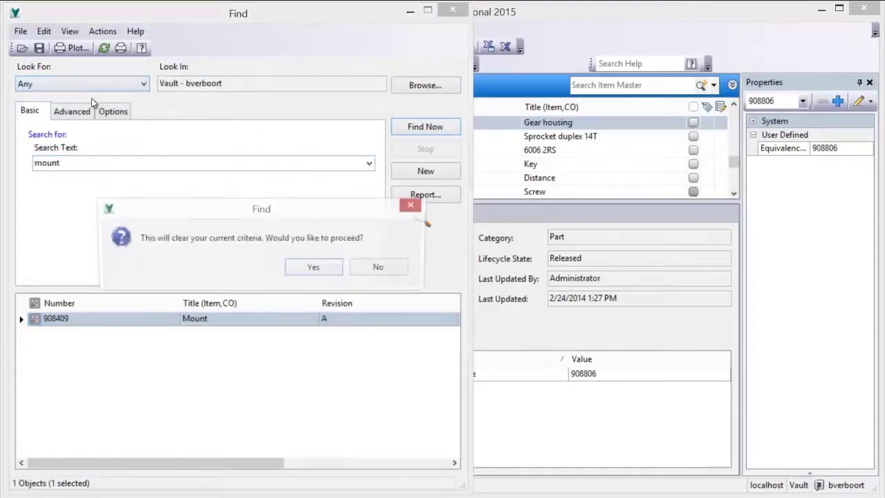
{"action": "left_click", "coordinate": [314, 268]}
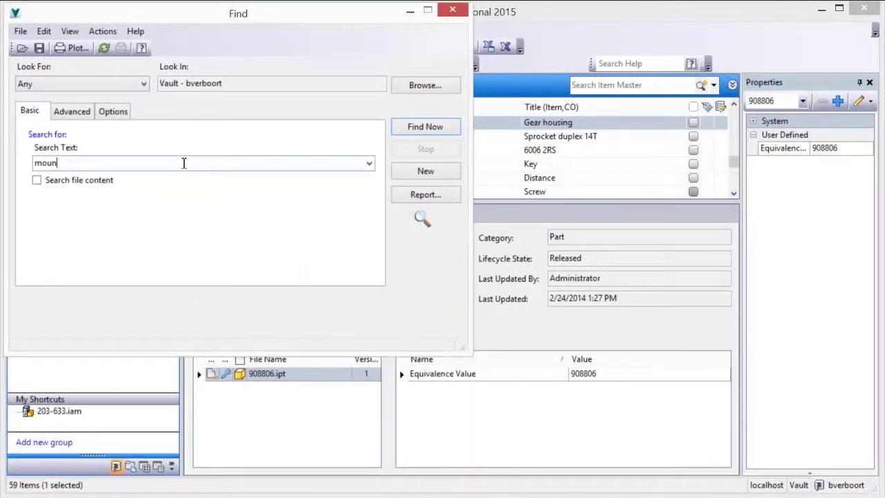
{"action": "left_click", "coordinate": [369, 164]}
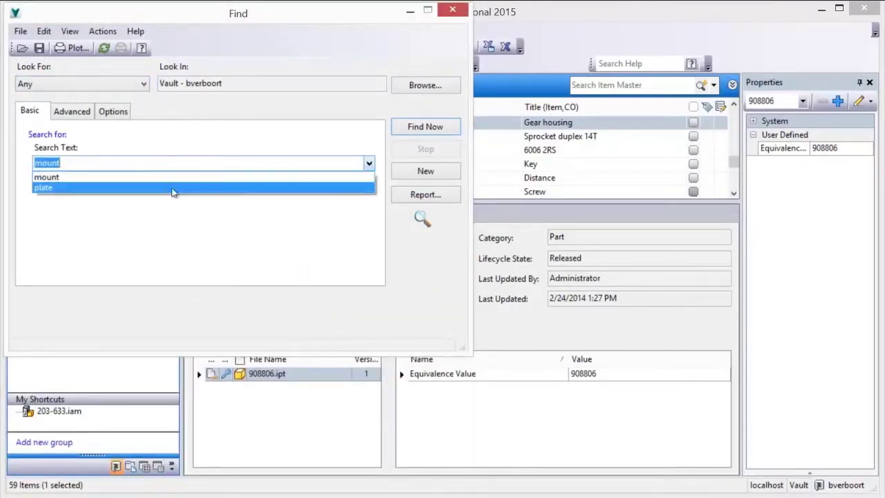
{"action": "left_click", "coordinate": [61, 178]}
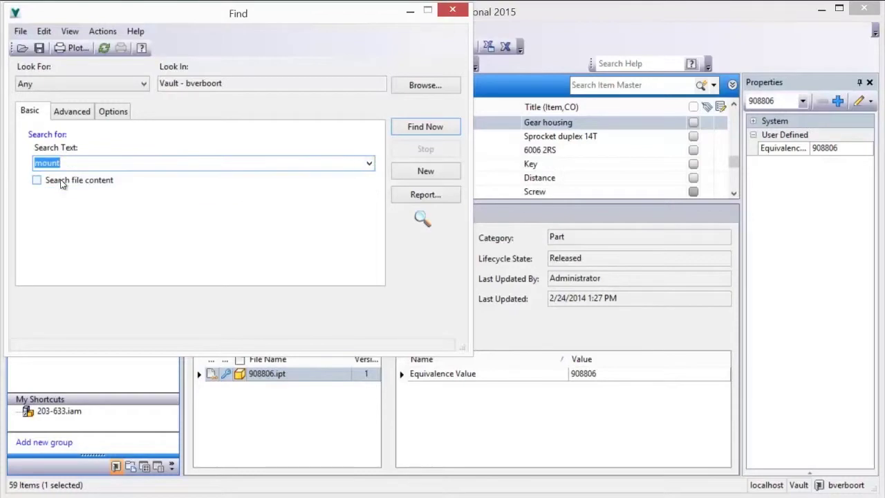
{"action": "left_click", "coordinate": [417, 128]}
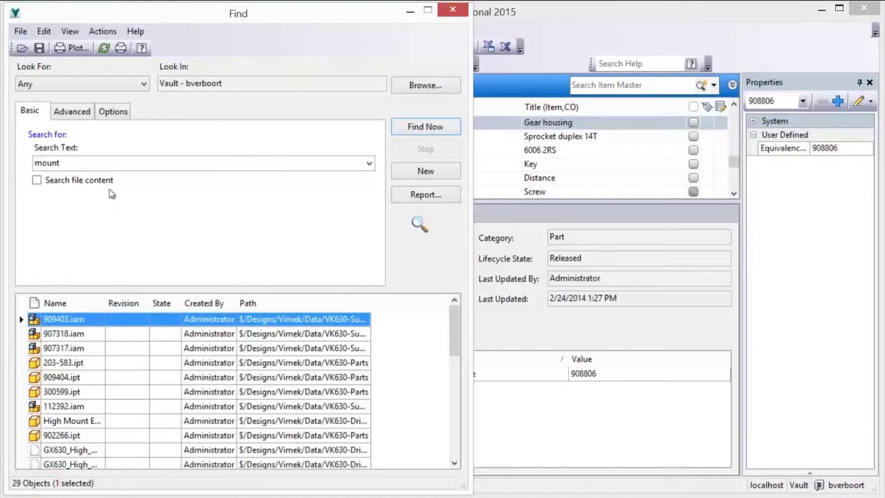
Add the advanced criterion Title contains mount.
{"action": "left_click", "coordinate": [76, 115]}
{"action": "left_click", "coordinate": [129, 163]}
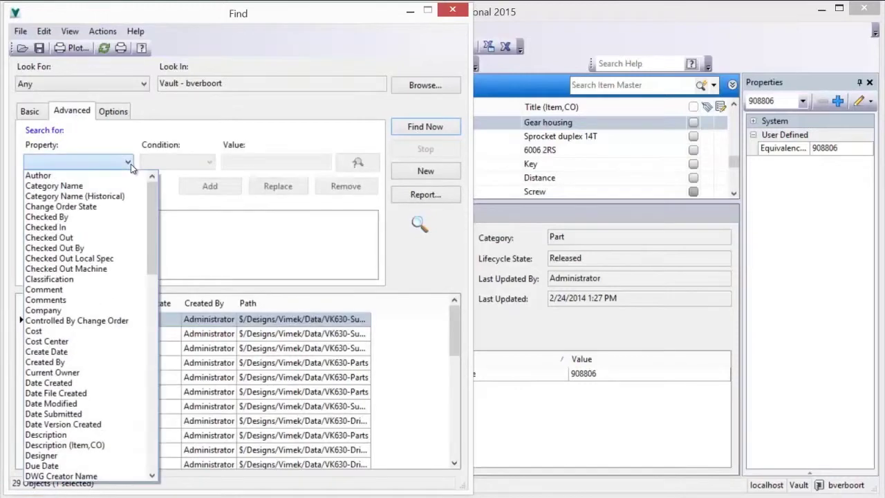
{"action": "key", "text": "t"}
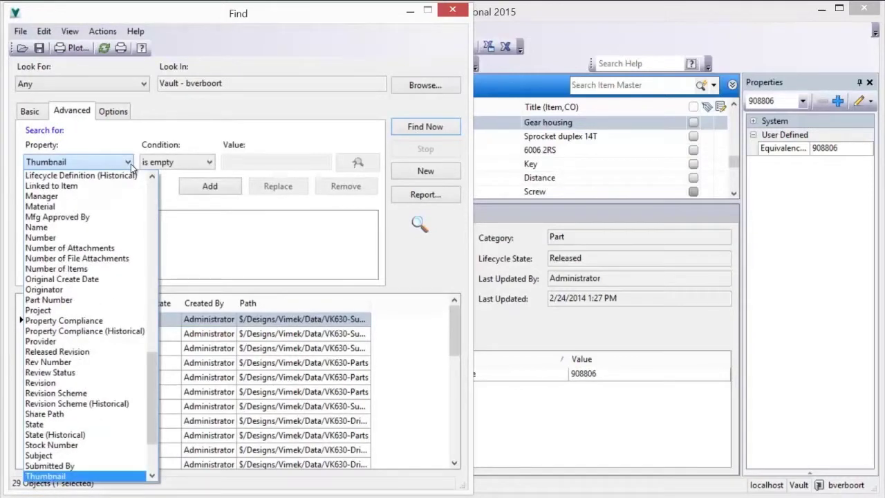
{"action": "key", "text": "Down"}
{"action": "key", "text": "Return"}
{"action": "left_click", "coordinate": [240, 162]}
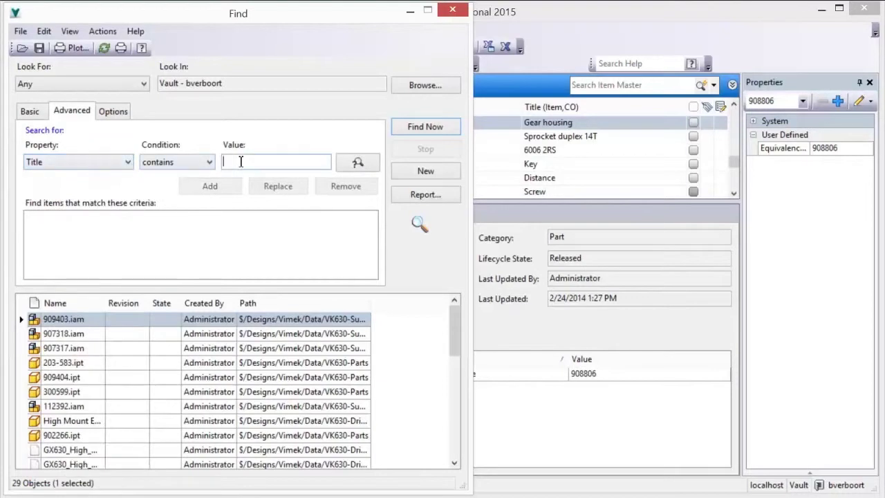
{"action": "type", "text": "mount"}
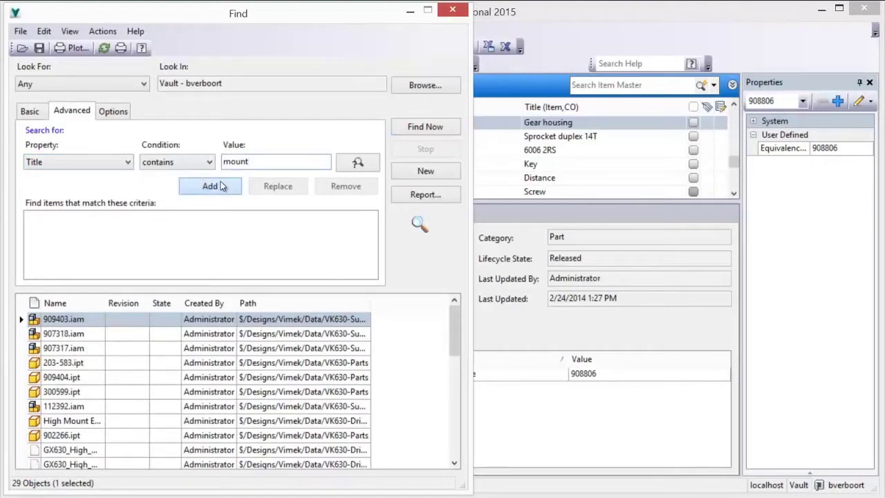
{"action": "left_click", "coordinate": [220, 186]}
Add Material contains steel, run the search for 13 parts, and save it as Steel Mounts.
{"action": "left_click", "coordinate": [128, 162]}
{"action": "key", "text": "m"}
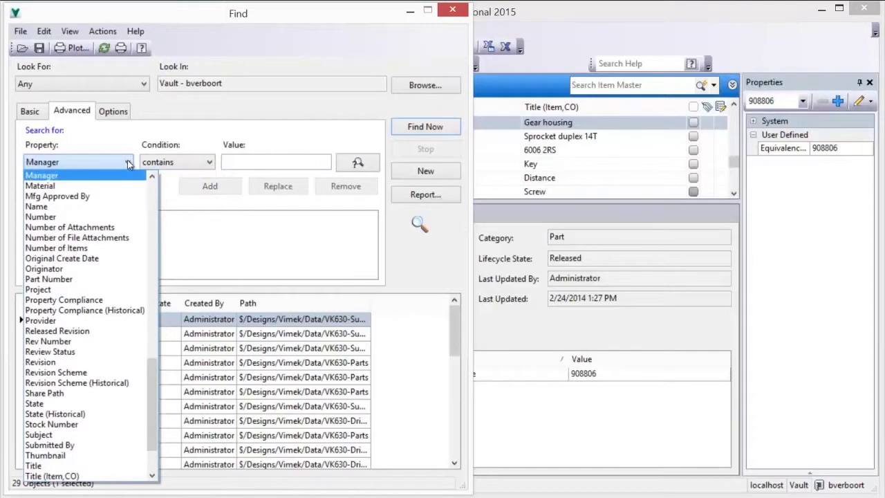
{"action": "left_click", "coordinate": [62, 184]}
{"action": "left_click", "coordinate": [244, 162]}
{"action": "type", "text": "steel"}
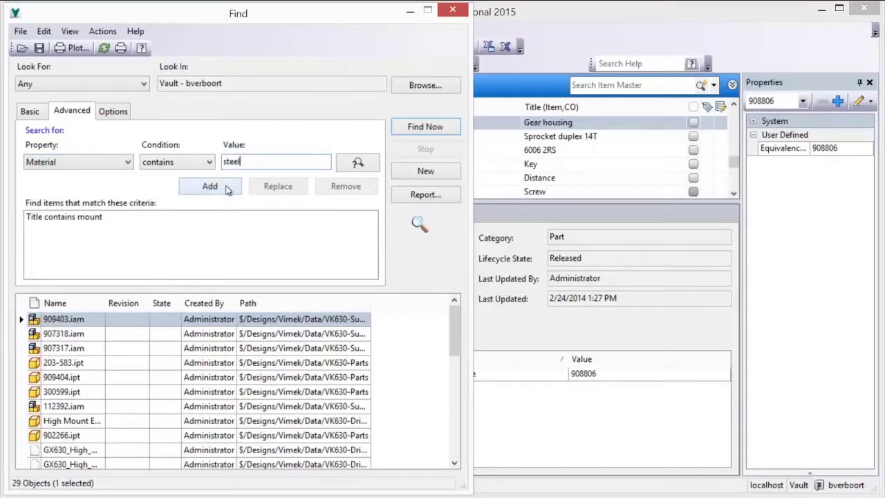
{"action": "left_click", "coordinate": [226, 186]}
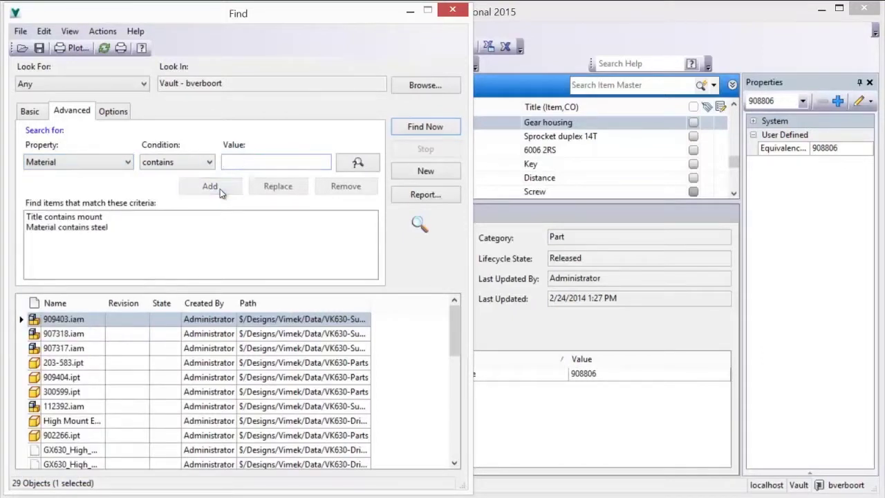
{"action": "left_click", "coordinate": [415, 128]}
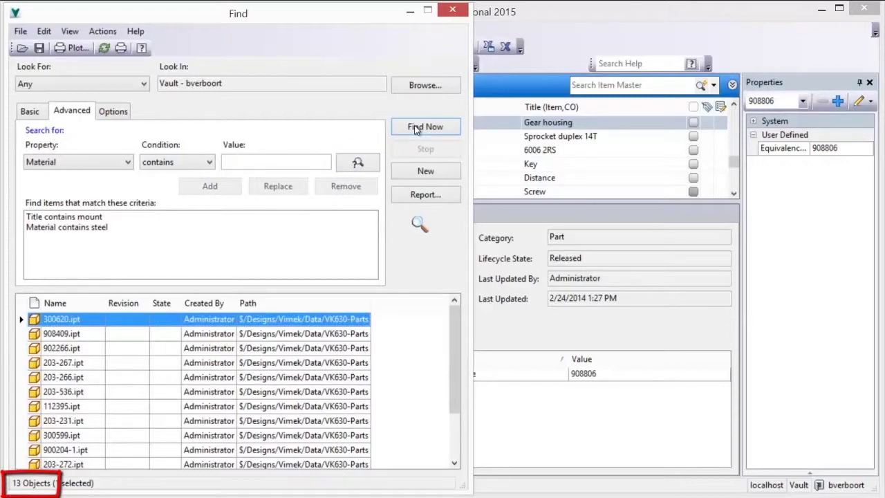
{"action": "left_click", "coordinate": [39, 49]}
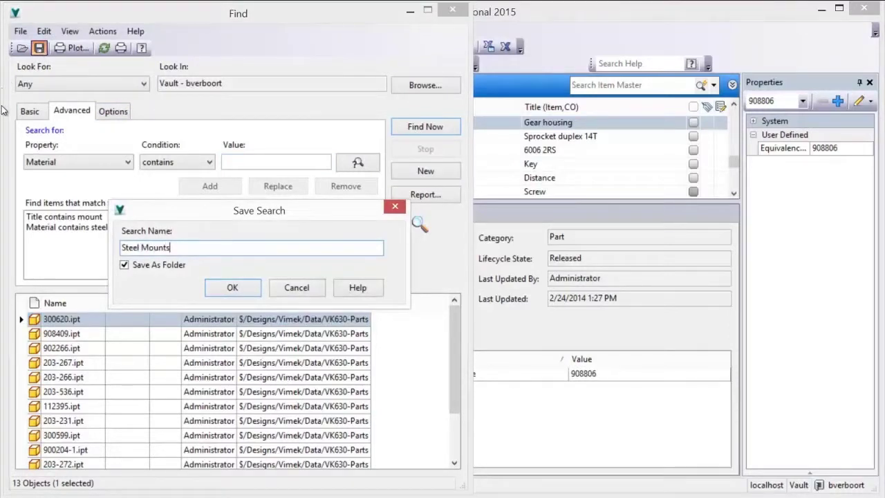
{"action": "left_click", "coordinate": [233, 287]}
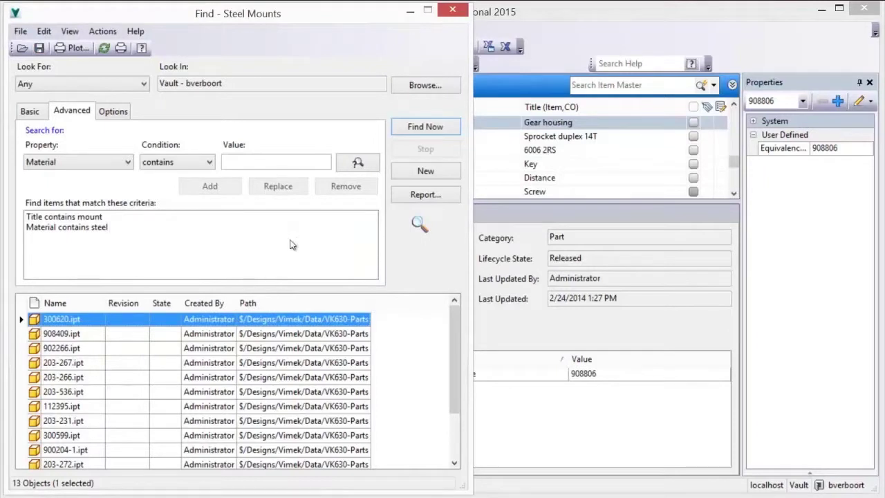
Close Find, collapse Designs, and show the 13 parts of Steel Mounts under My Search Folders.
{"action": "left_click", "coordinate": [452, 12]}
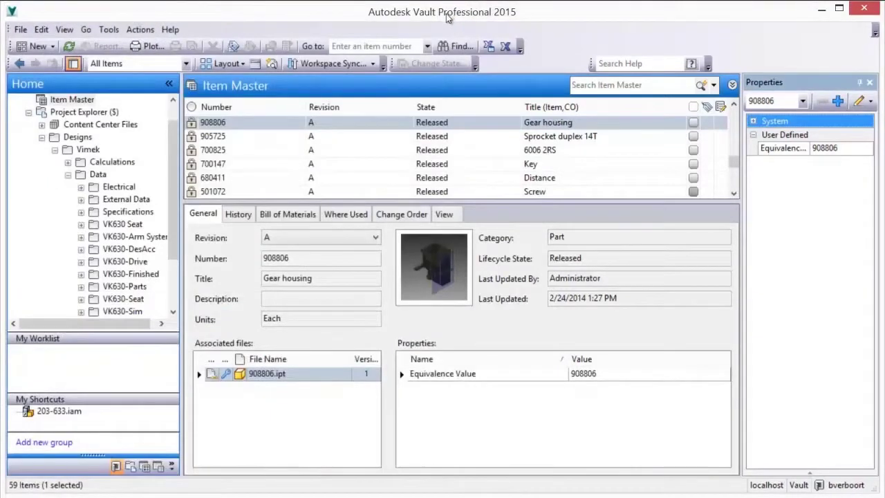
{"action": "left_click", "coordinate": [42, 139]}
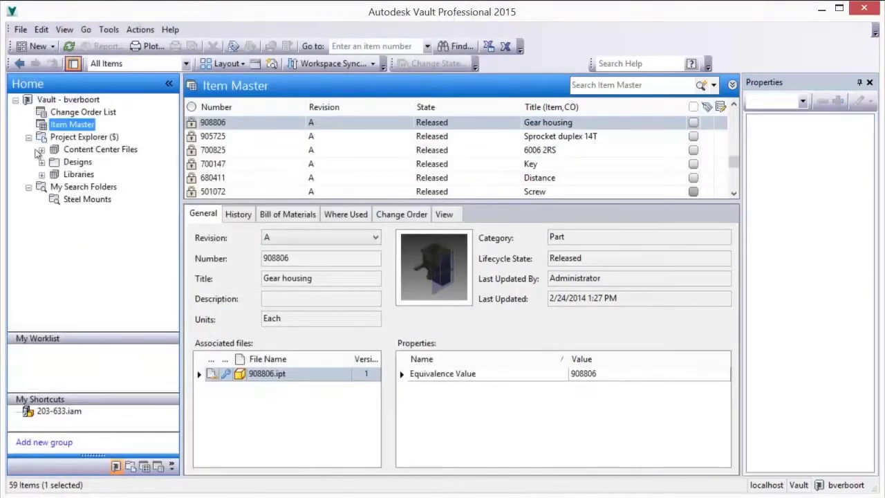
{"action": "left_click", "coordinate": [69, 200]}
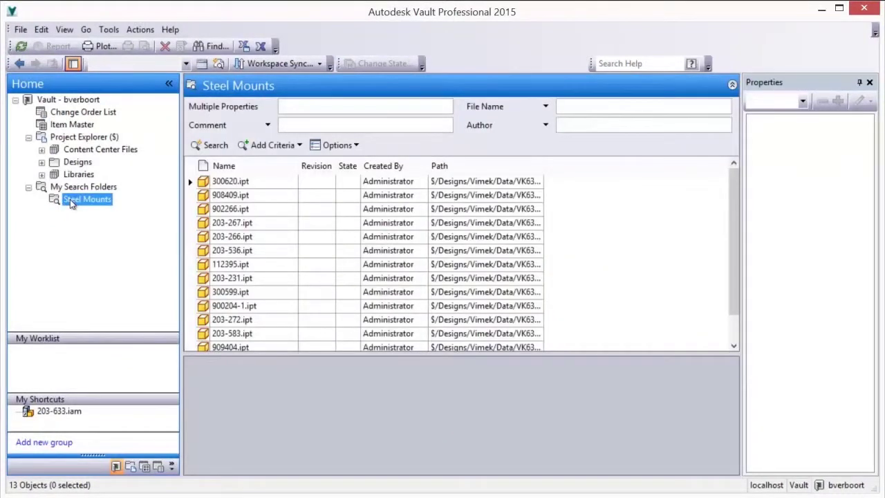
{"action": "mouse_move", "coordinate": [731, 221]}
{"action": "left_mouse_down"}
{"action": "mouse_move", "coordinate": [731, 271]}
{"action": "mouse_move", "coordinate": [731, 230]}
{"action": "left_mouse_up"}
Create the criterion Checked Out By is not empty and save it as Checked Out Files.
{"action": "left_click", "coordinate": [213, 47]}
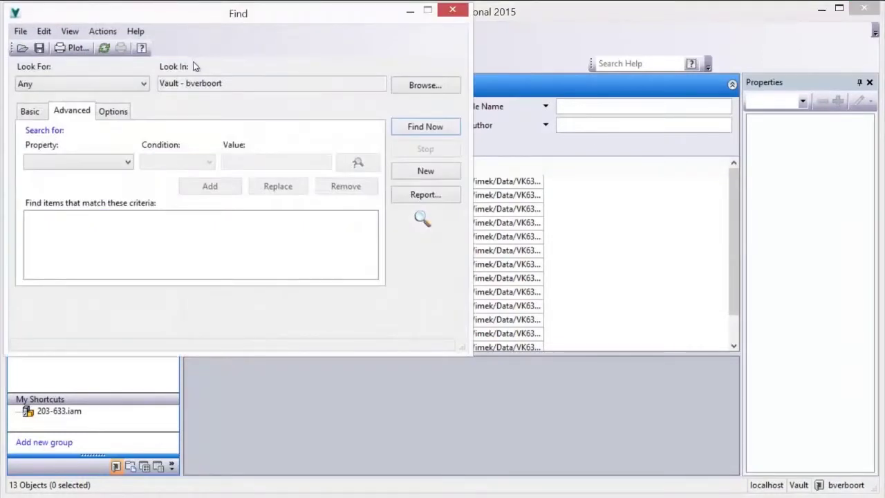
{"action": "left_click", "coordinate": [126, 164]}
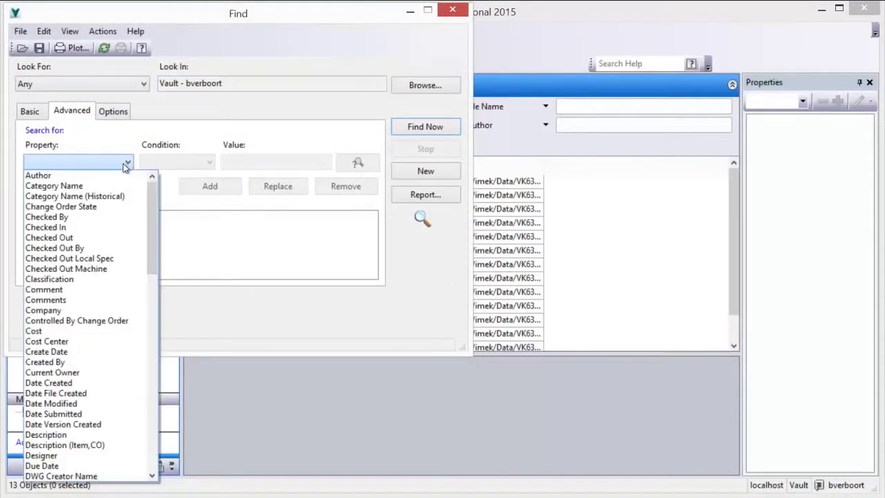
{"action": "left_click", "coordinate": [41, 251]}
{"action": "left_click", "coordinate": [210, 162]}
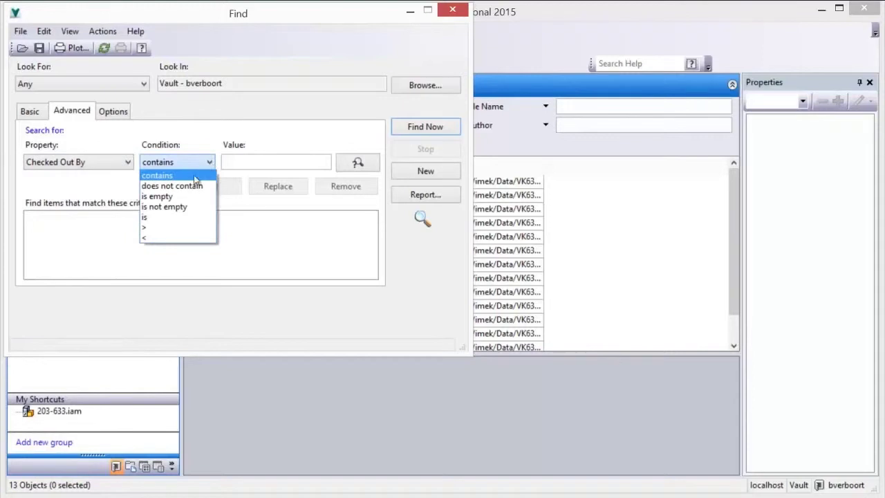
{"action": "left_click", "coordinate": [164, 206]}
{"action": "left_click", "coordinate": [210, 187]}
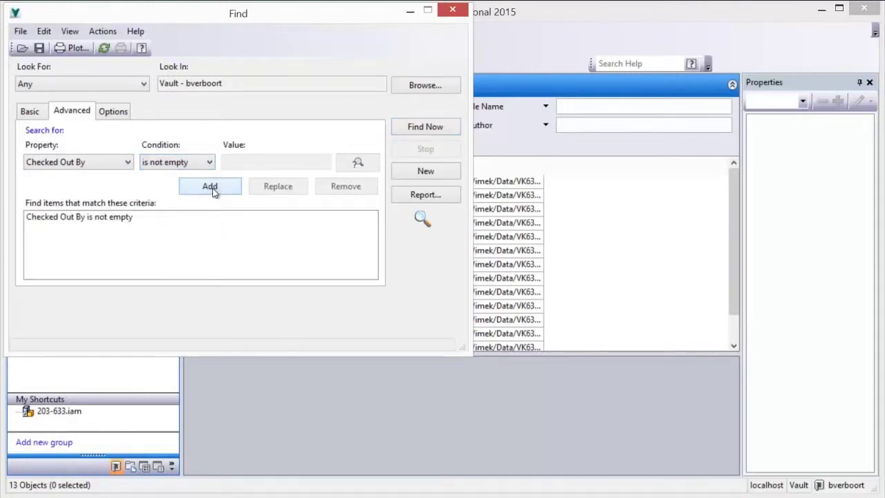
{"action": "left_click", "coordinate": [39, 49]}
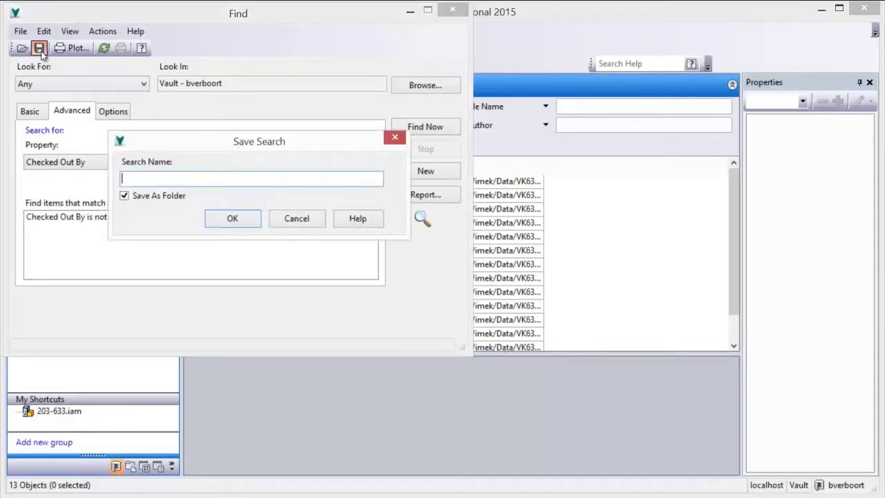
{"action": "type", "text": "Checked Out Files"}
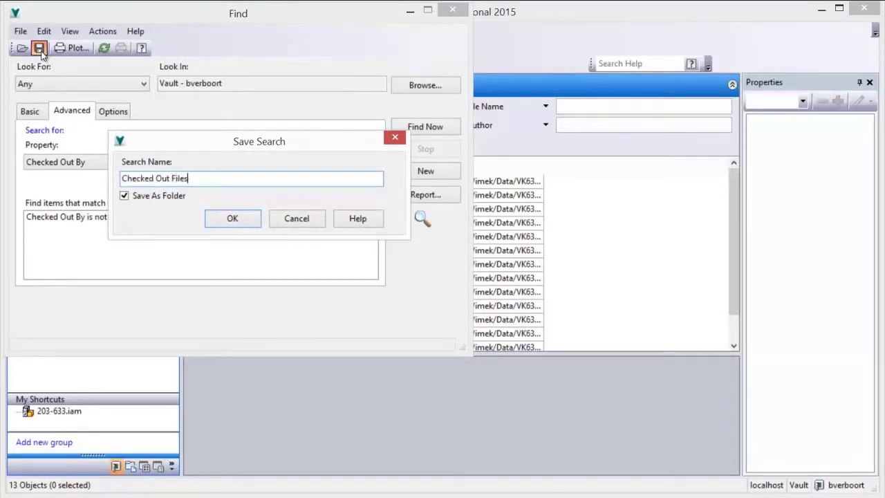
{"action": "left_click", "coordinate": [229, 220]}
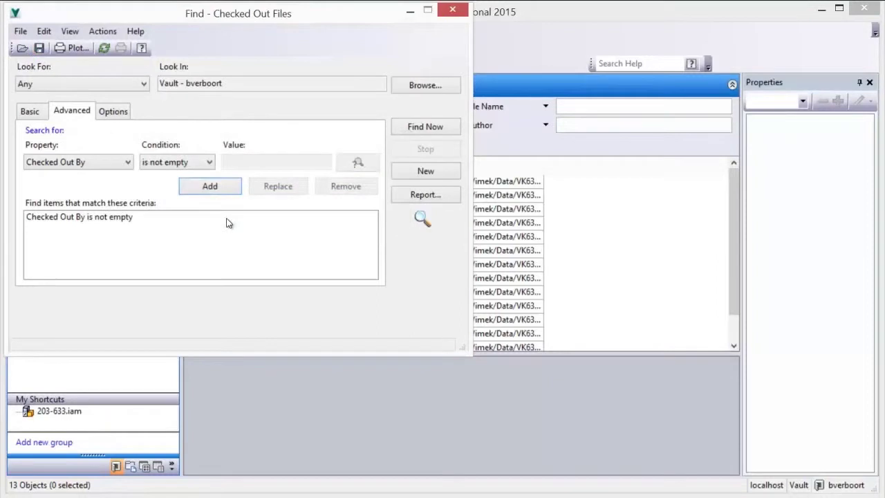
Change the criterion to Checked Out By is the current user's name.
{"action": "left_click", "coordinate": [115, 220]}
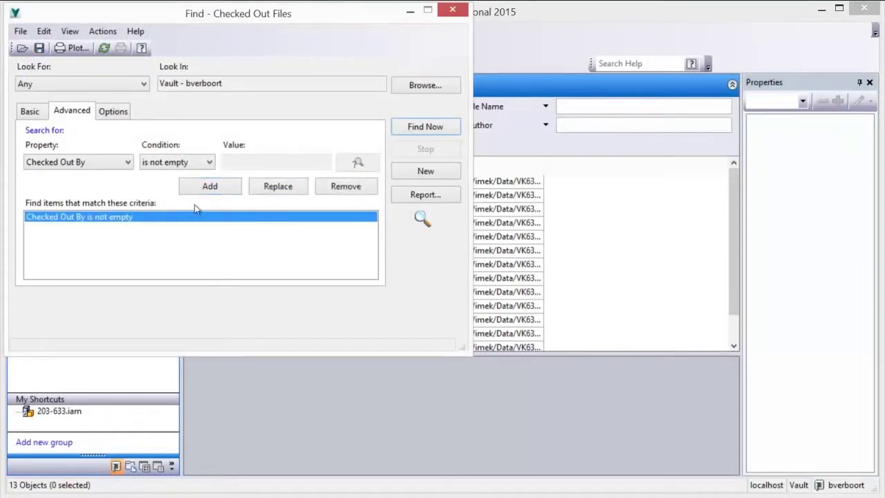
{"action": "left_click", "coordinate": [210, 163]}
{"action": "left_click", "coordinate": [169, 216]}
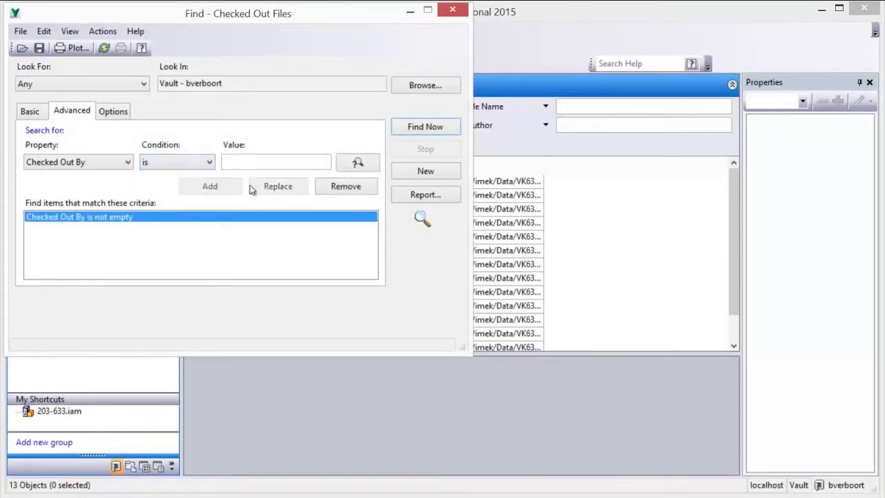
{"action": "left_click", "coordinate": [261, 163]}
{"action": "type", "text": "bverboort"}
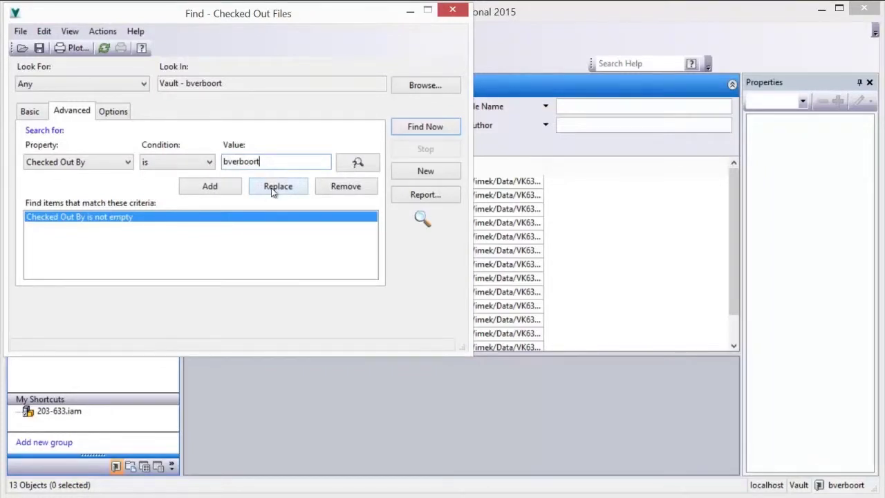
{"action": "left_click", "coordinate": [273, 191]}
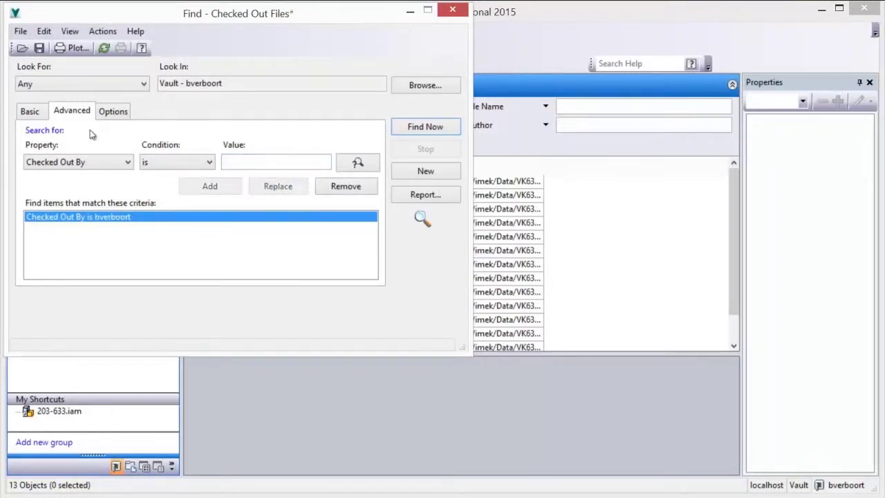
Save the edited search under the new name Checked Out by Me.
{"action": "left_click", "coordinate": [39, 48]}
{"action": "left_click", "coordinate": [20, 31]}
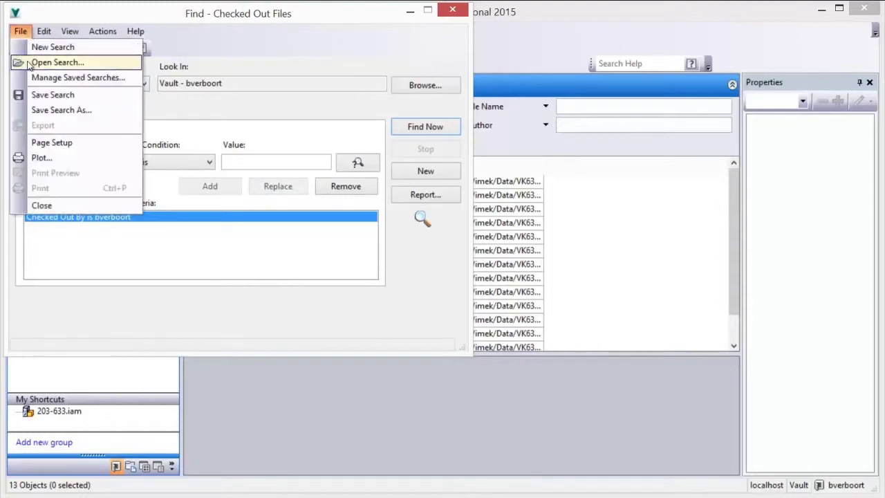
{"action": "left_click", "coordinate": [41, 110]}
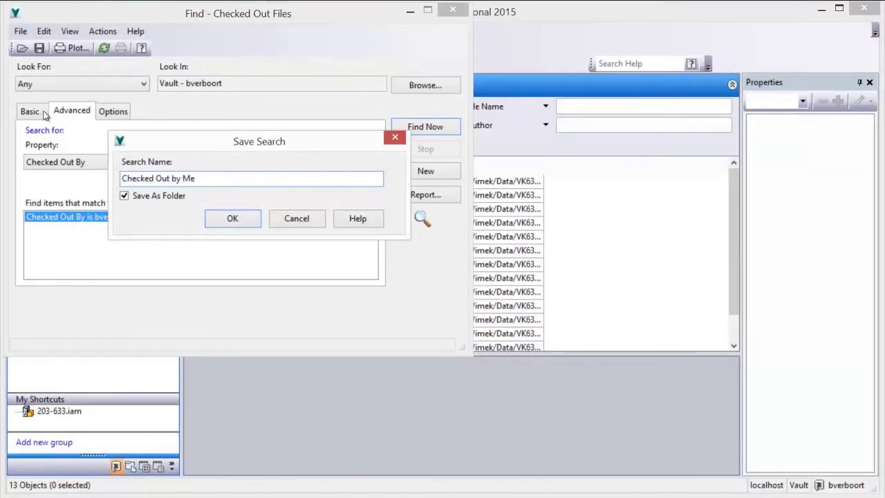
{"action": "left_click", "coordinate": [232, 218]}
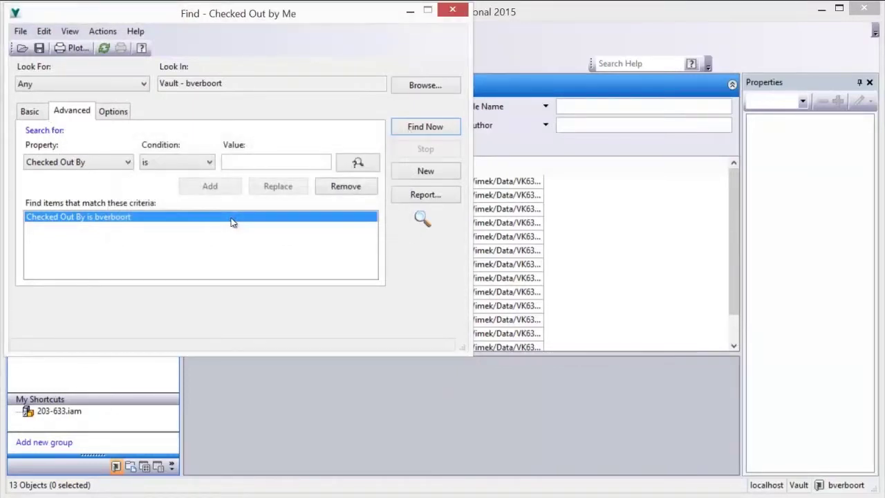
{"action": "left_click", "coordinate": [452, 9]}
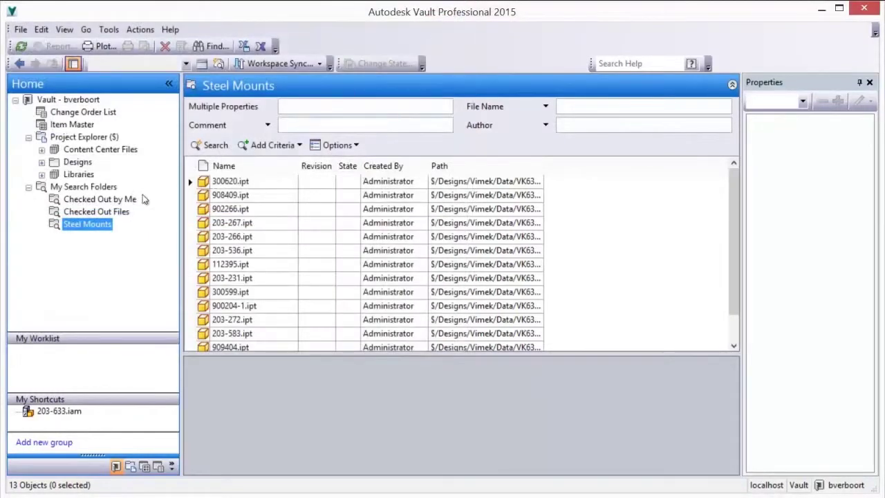
{"action": "left_click", "coordinate": [109, 203]}
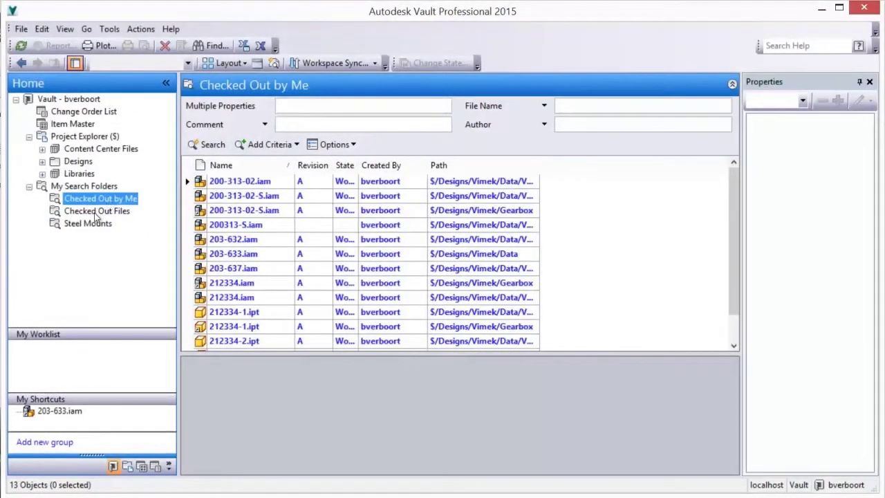
{"action": "left_click", "coordinate": [95, 214]}
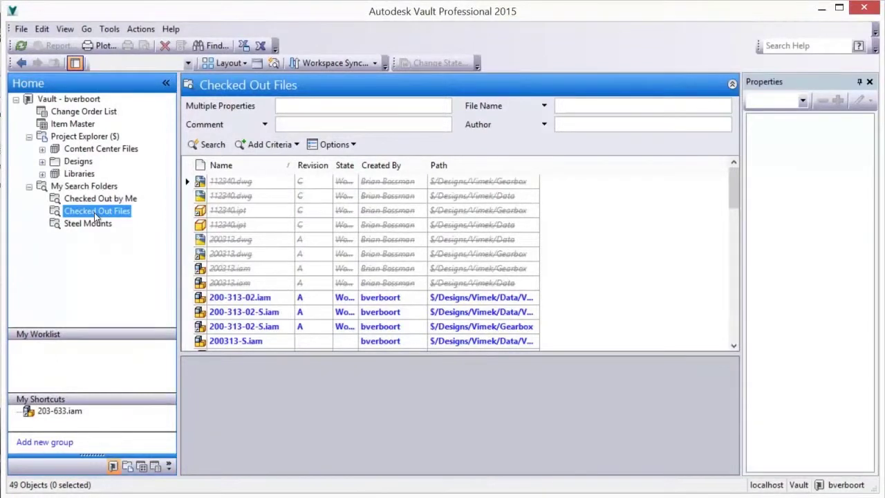
{"action": "left_click", "coordinate": [84, 224]}
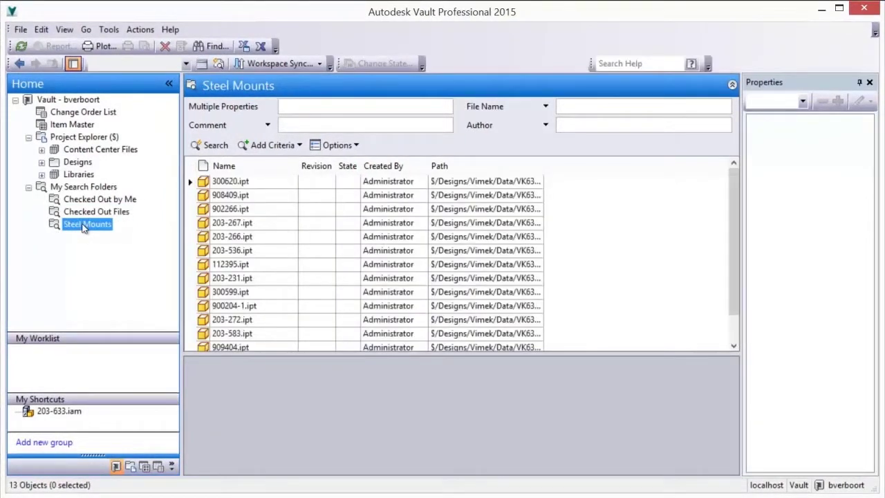
{"action": "right_click", "coordinate": [83, 229]}
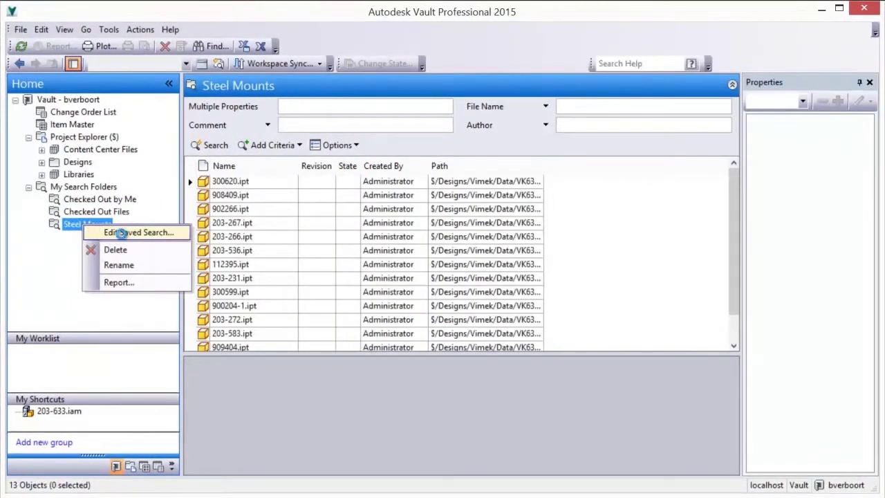
Edit Steel Mounts so Material contains is asked at search time instead of steel, and save.
{"action": "left_click", "coordinate": [117, 232]}
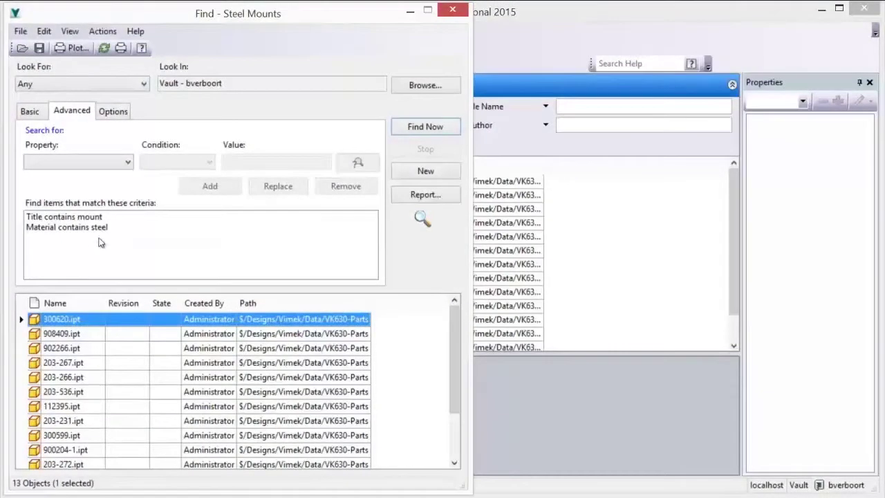
{"action": "left_click", "coordinate": [76, 229]}
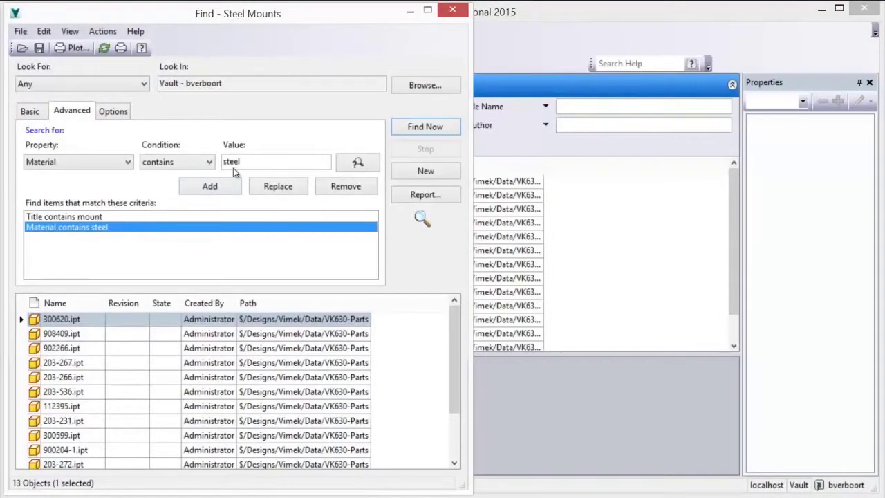
{"action": "left_click_drag", "start_coordinate": [241, 162], "coordinate": [223, 164]}
{"action": "key", "text": "Delete"}
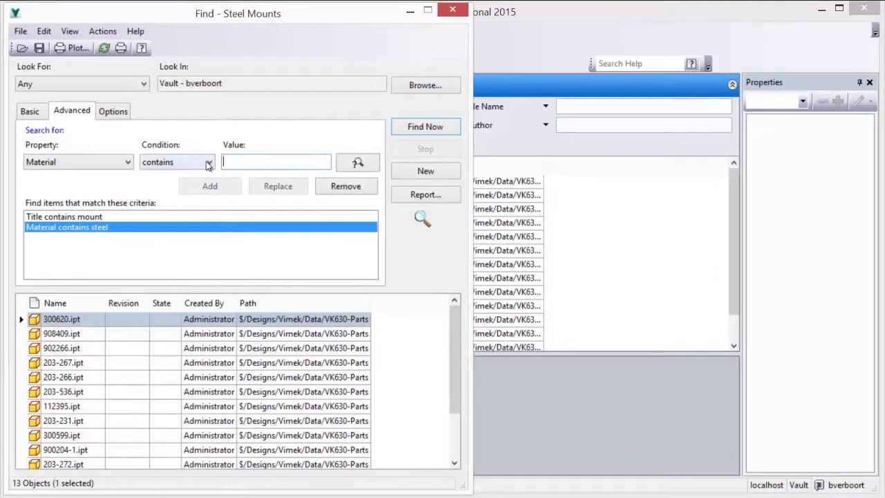
{"action": "left_click", "coordinate": [348, 166]}
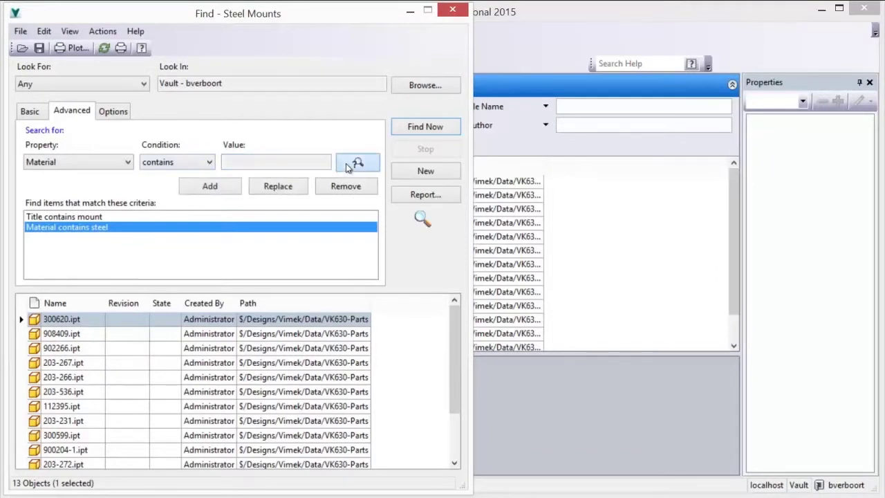
{"action": "left_click", "coordinate": [296, 187]}
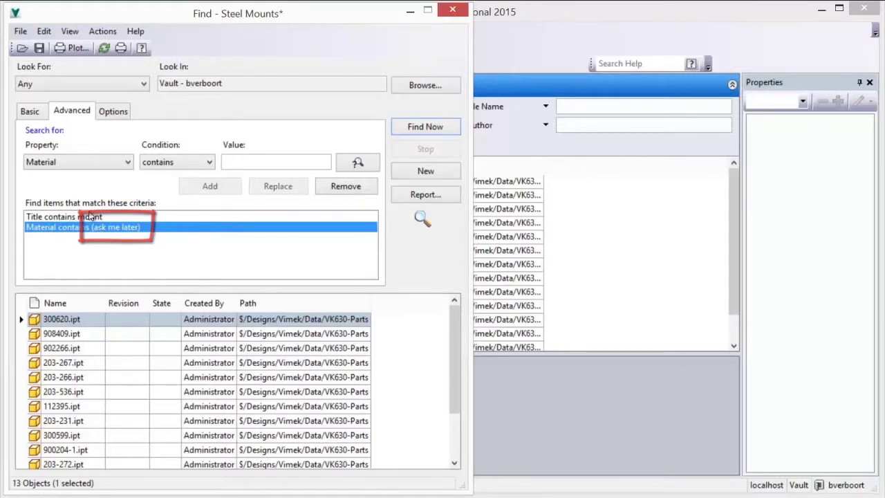
{"action": "left_click", "coordinate": [40, 49]}
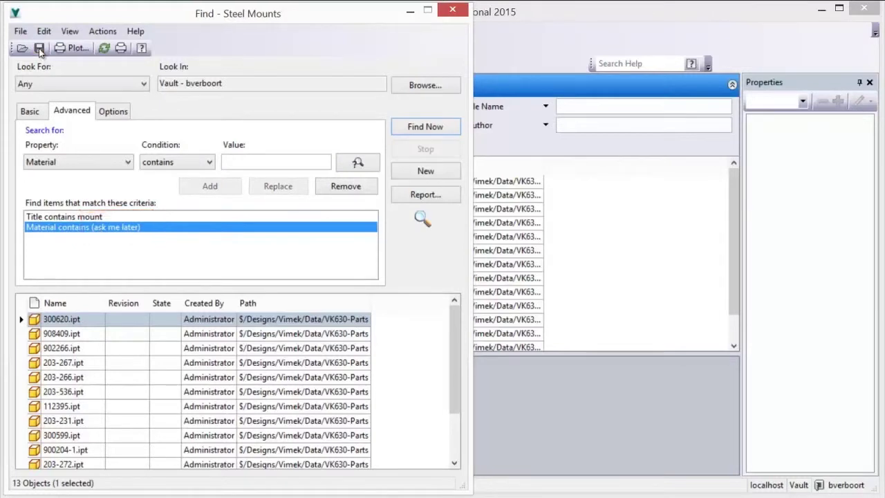
Rename the Steel Mounts saved search to Mounts.
{"action": "left_click", "coordinate": [451, 12]}
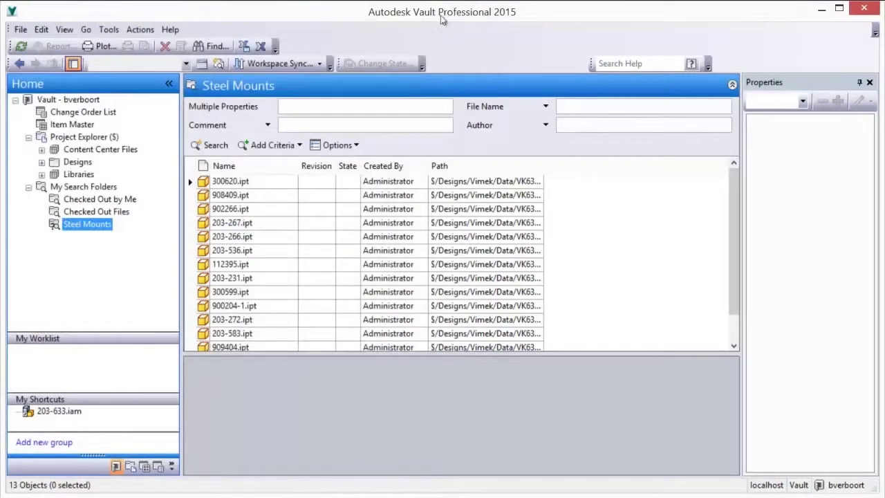
{"action": "right_click", "coordinate": [81, 228]}
{"action": "left_click", "coordinate": [104, 267]}
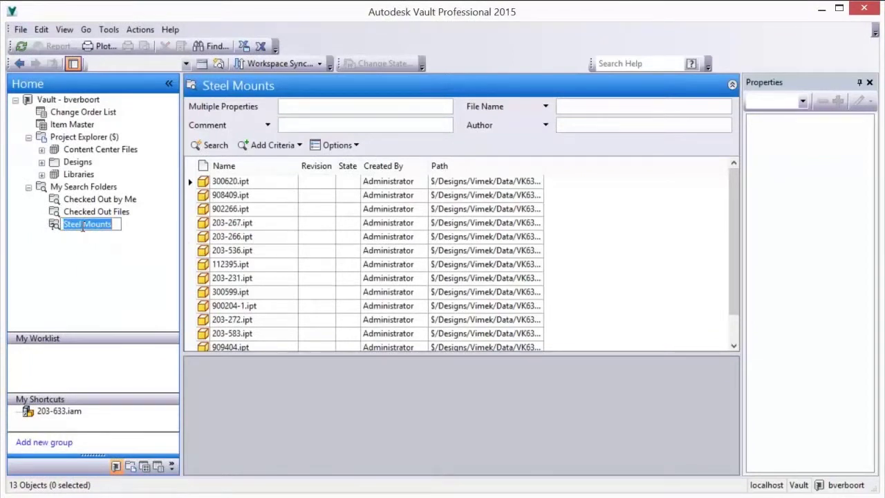
{"action": "left_click_drag", "start_coordinate": [81, 228], "coordinate": [47, 234]}
{"action": "key", "text": "BackSpace"}
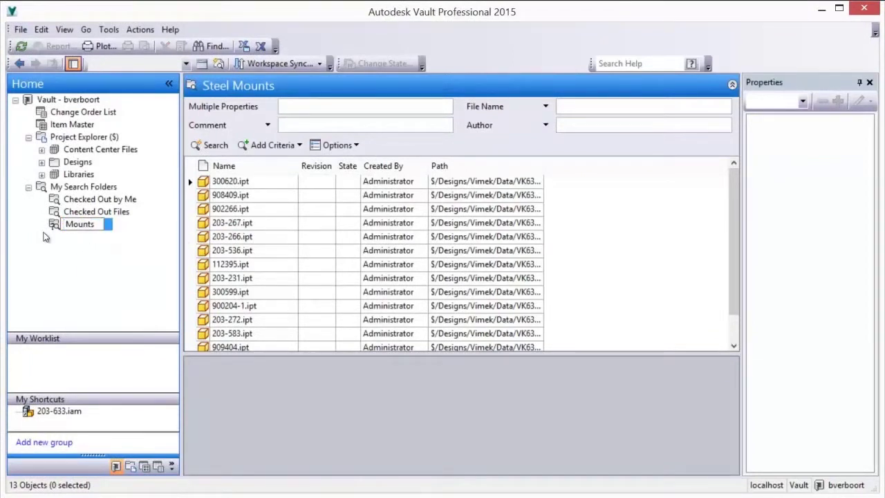
{"action": "key", "text": "Return"}
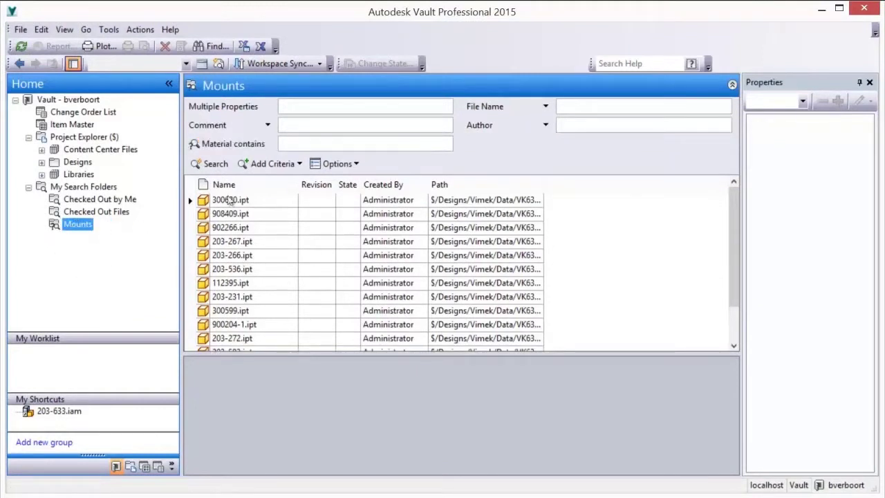
Run the Mounts search with Material contains steel, then again with brass.
{"action": "left_click", "coordinate": [295, 143]}
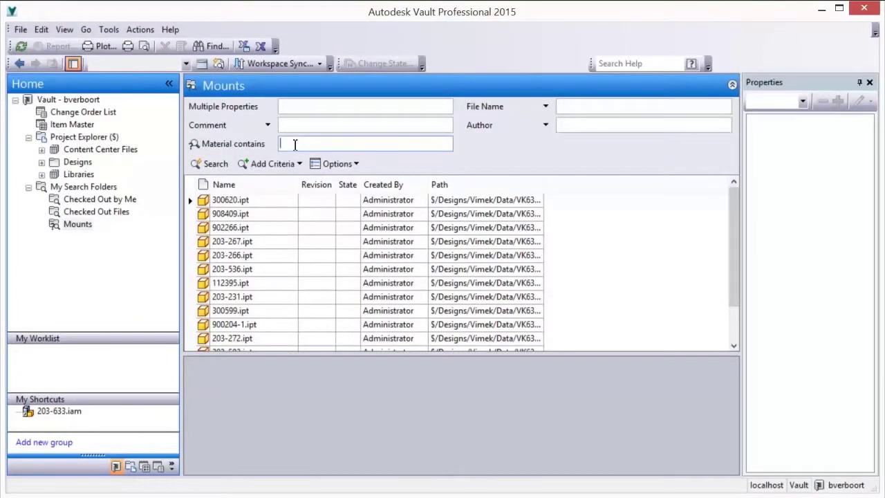
{"action": "key", "text": "Return"}
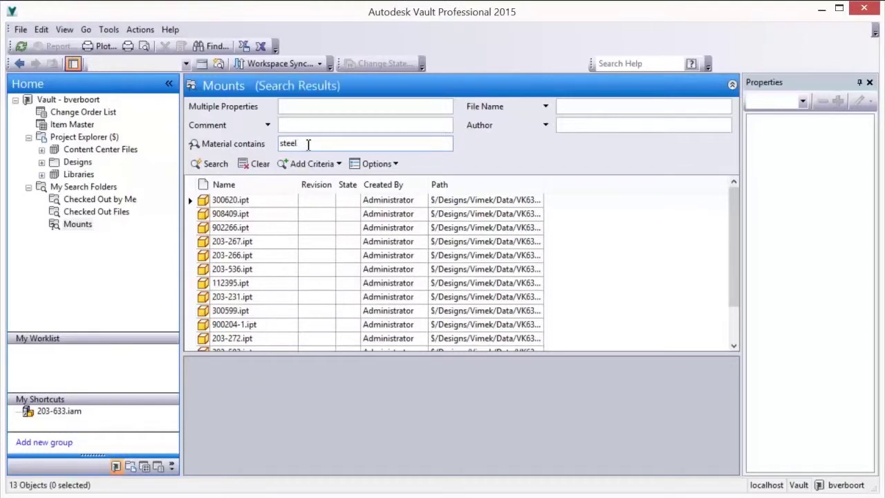
{"action": "left_click_drag", "start_coordinate": [309, 143], "coordinate": [269, 146]}
{"action": "type", "text": "brass"}
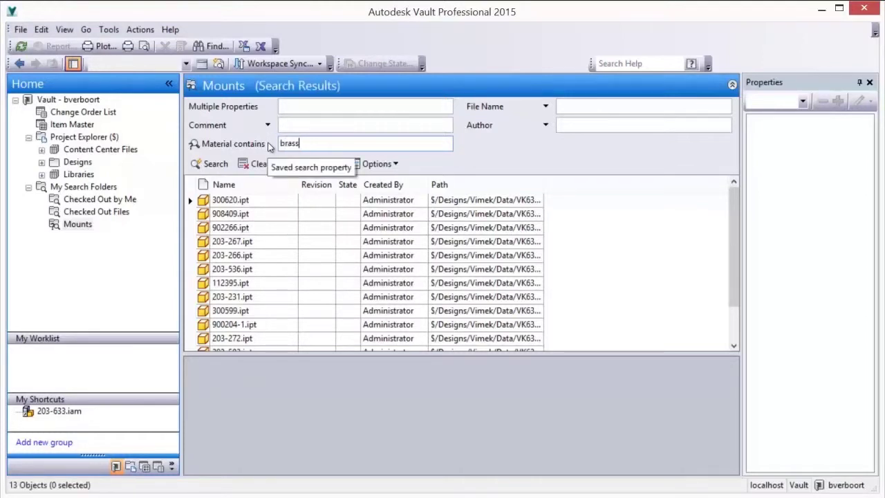
{"action": "key", "text": "Return"}
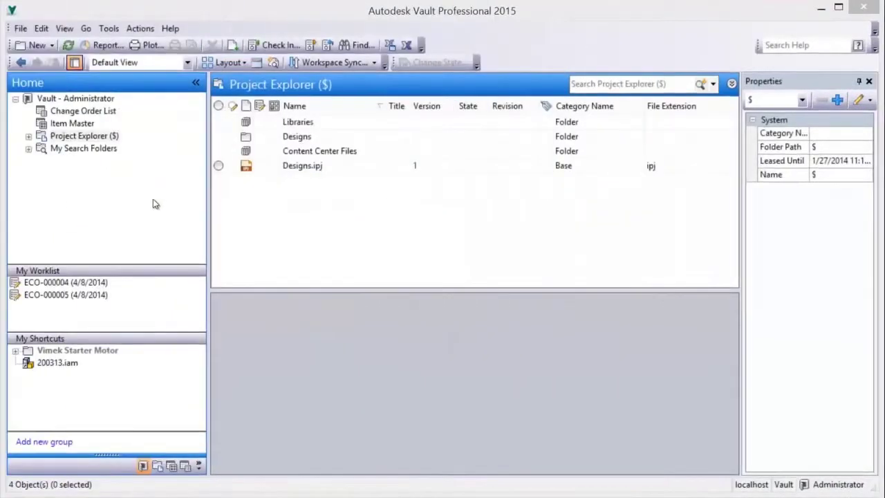
Show the components used by 200313.iam in the Data folder.
{"action": "left_click", "coordinate": [53, 363]}
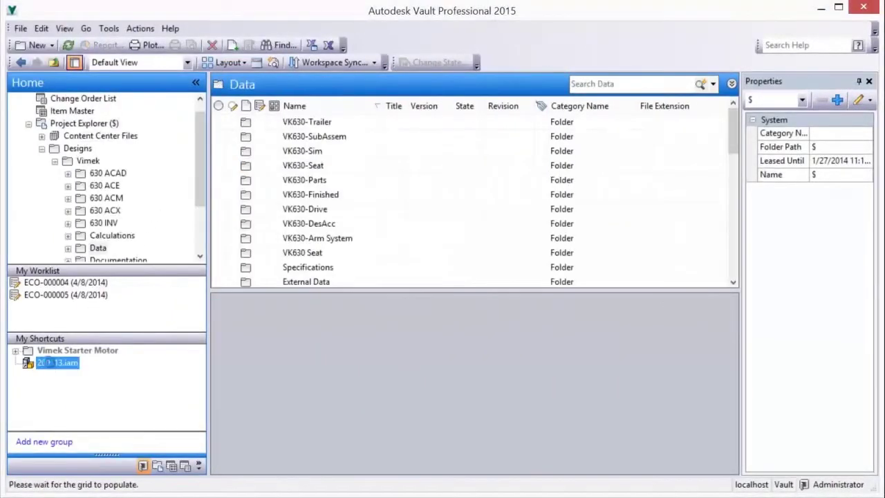
{"action": "left_click", "coordinate": [293, 154]}
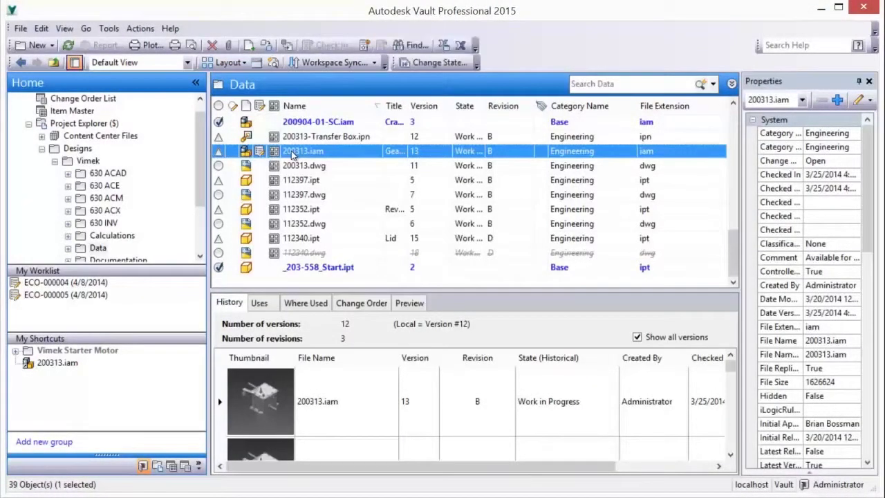
{"action": "left_click", "coordinate": [259, 302]}
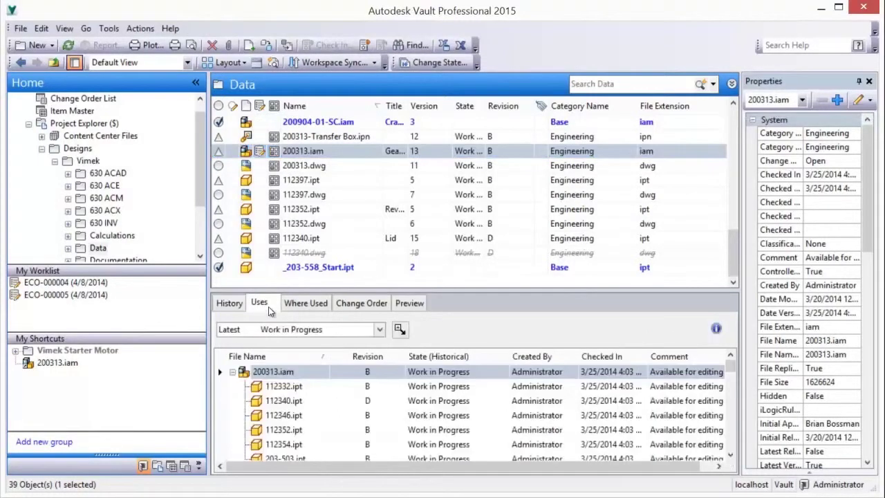
{"action": "left_click", "coordinate": [232, 371]}
{"action": "left_click", "coordinate": [232, 371]}
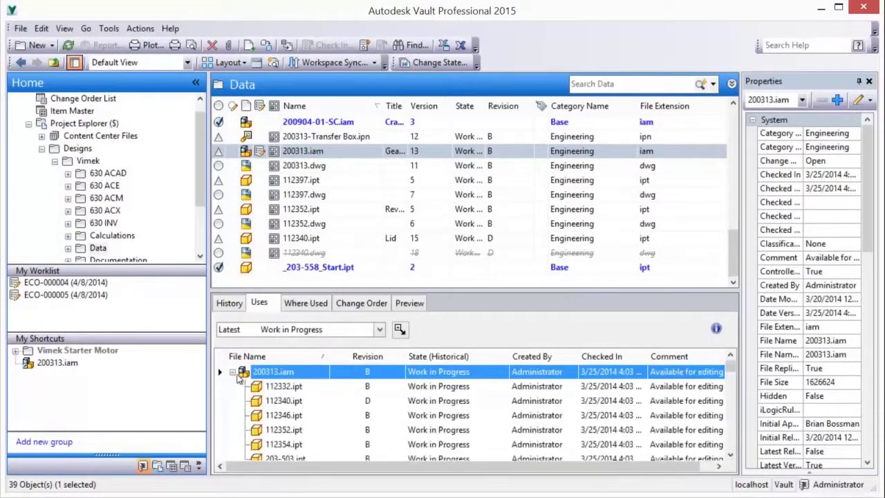
Find where 200313.iam is used and go to the folder of parent 200313.dwg.
{"action": "left_click", "coordinate": [308, 306]}
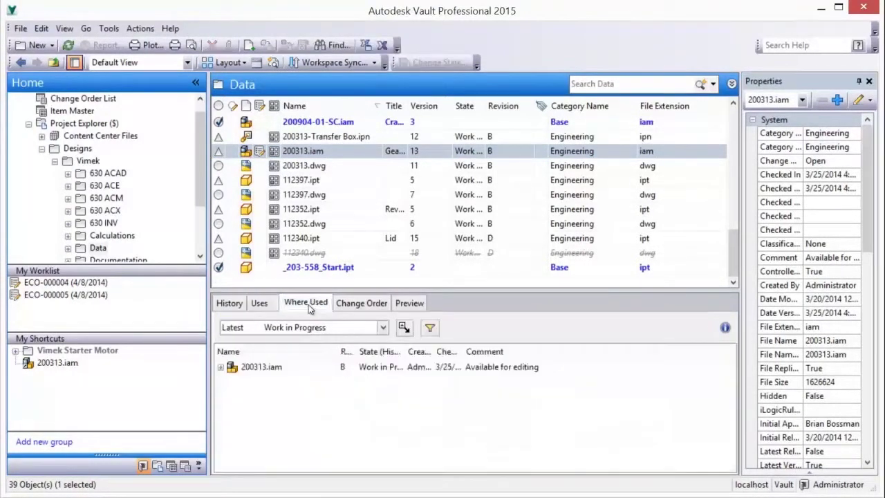
{"action": "left_click", "coordinate": [221, 367]}
{"action": "left_click", "coordinate": [277, 412]}
{"action": "right_click", "coordinate": [276, 412]}
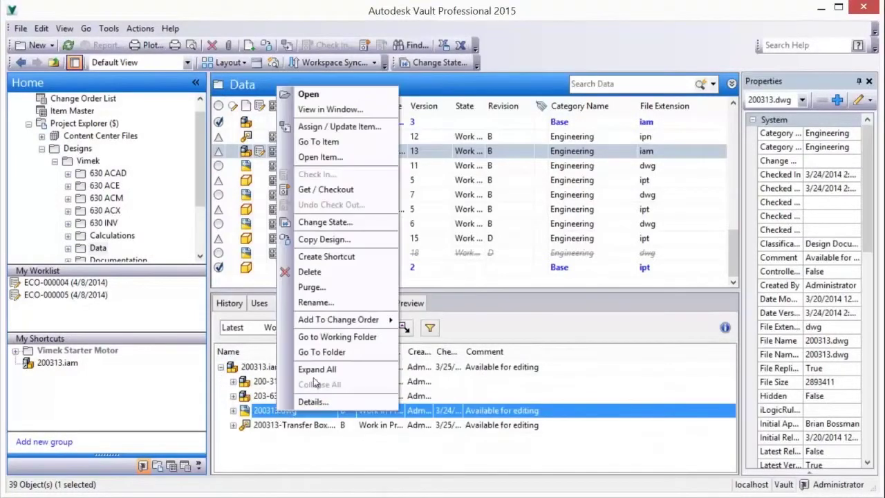
{"action": "left_click", "coordinate": [317, 351]}
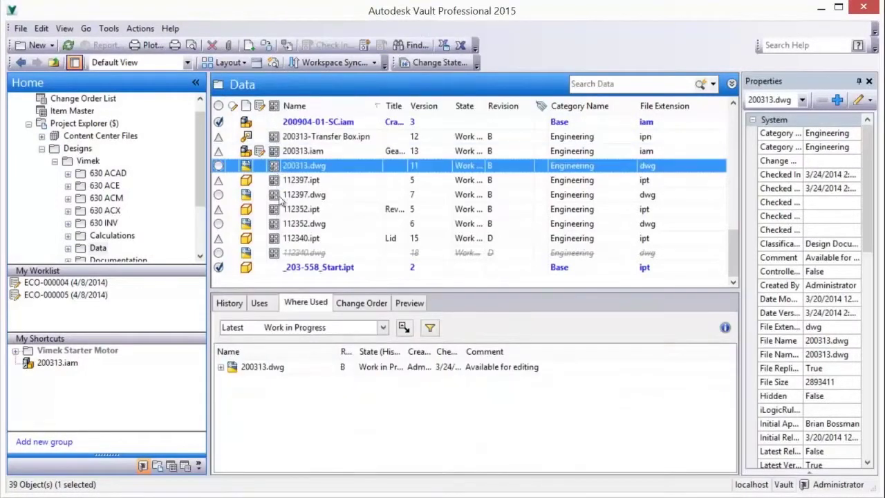
From 200313.dwg's uses, go to the folder of 200313-Transfer Box.ipn.
{"action": "left_click", "coordinate": [233, 365]}
{"action": "left_click", "coordinate": [260, 304]}
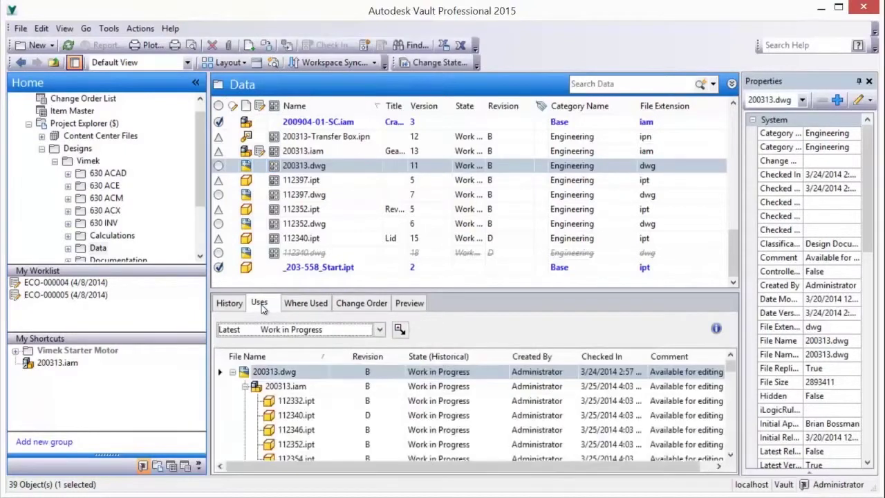
{"action": "left_click", "coordinate": [247, 395]}
{"action": "left_click", "coordinate": [288, 403]}
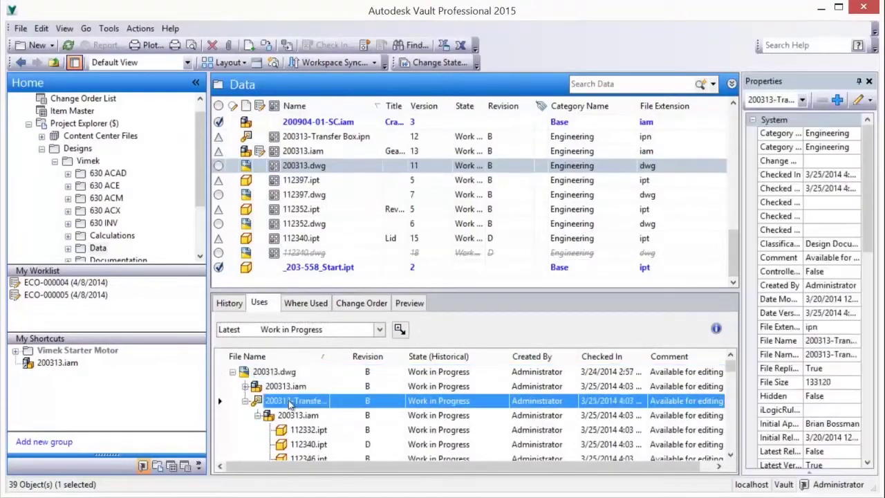
{"action": "right_click", "coordinate": [290, 405]}
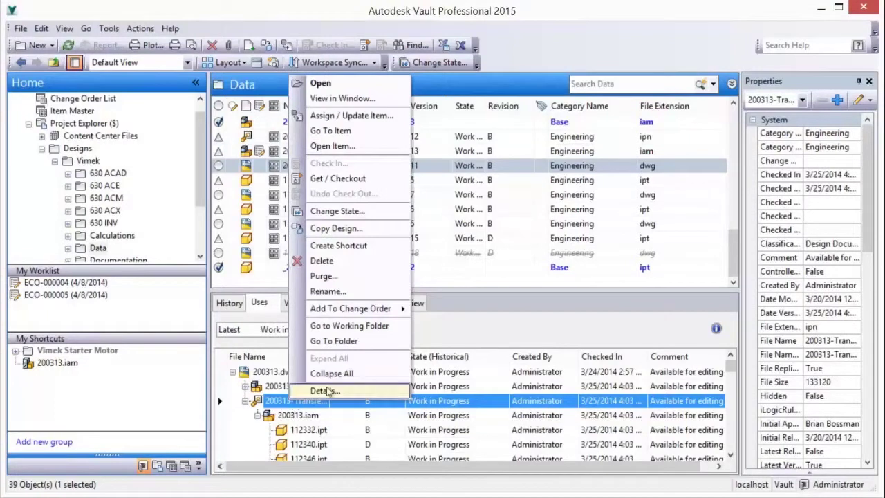
{"action": "left_click", "coordinate": [338, 340]}
Show where 200313-Transfer Box.ipn is used, selecting parent drawing 200313.dwg.
{"action": "left_click", "coordinate": [291, 142]}
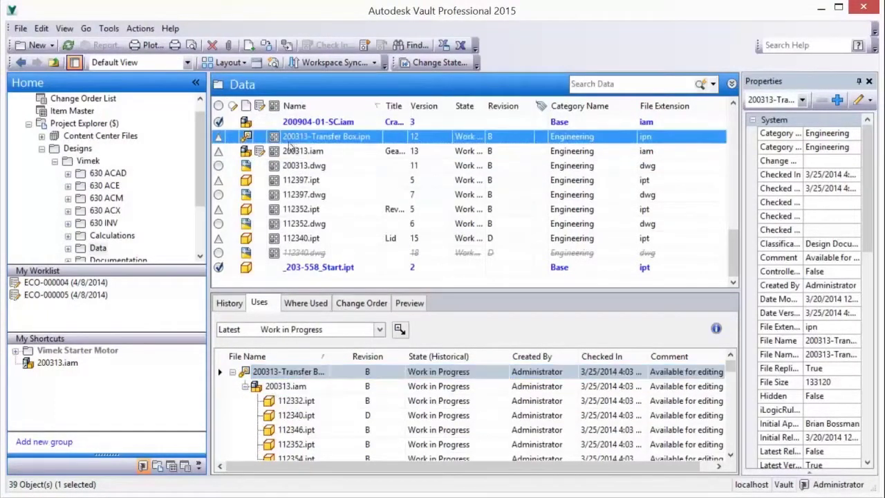
{"action": "left_click", "coordinate": [304, 303]}
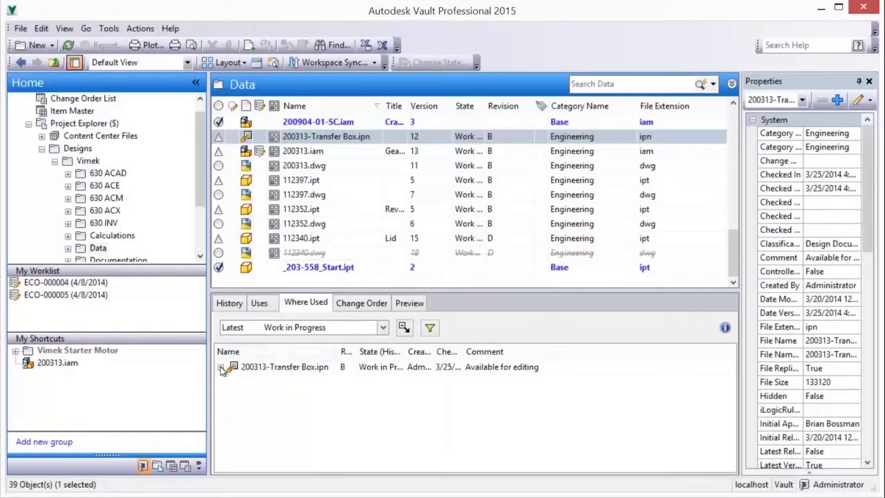
{"action": "left_click", "coordinate": [221, 367]}
{"action": "left_click", "coordinate": [261, 384]}
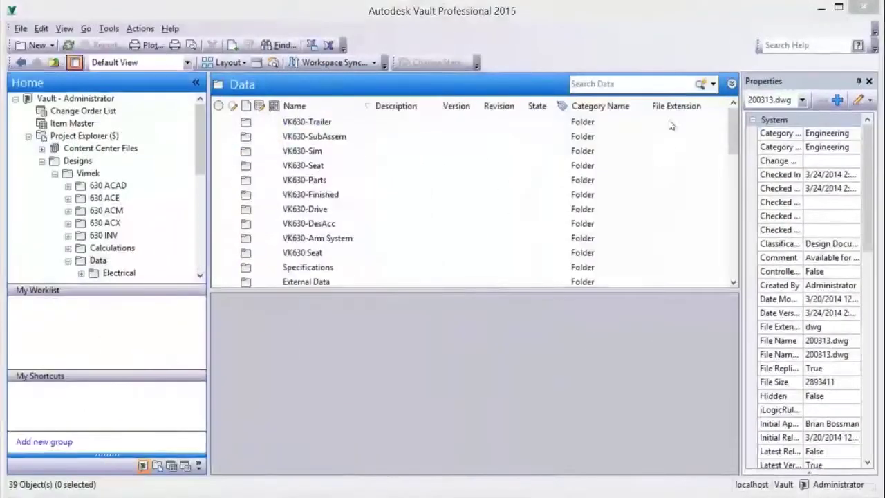
Group the file list by File Extension, then Category Name, then State.
{"action": "right_click", "coordinate": [669, 108]}
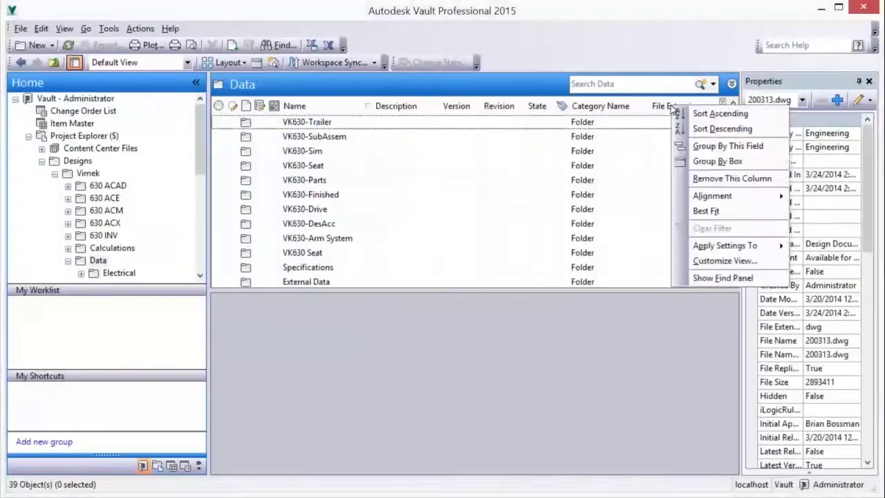
{"action": "left_click", "coordinate": [709, 146]}
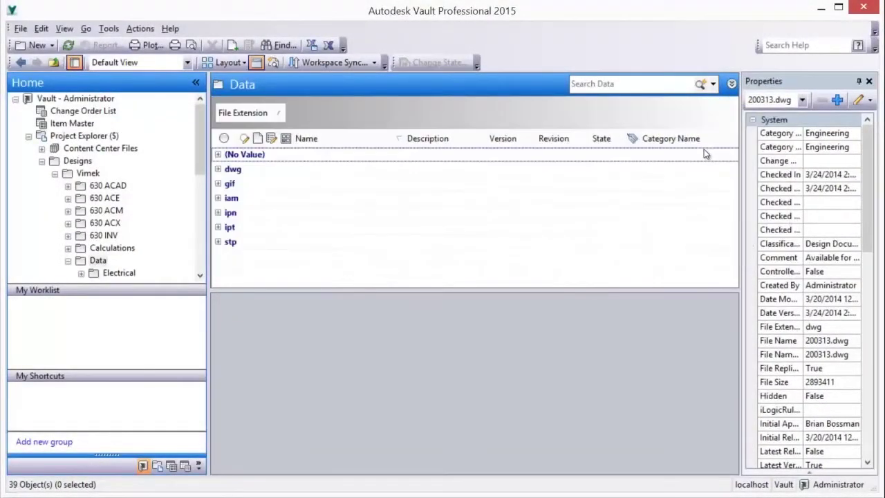
{"action": "left_click", "coordinate": [219, 170]}
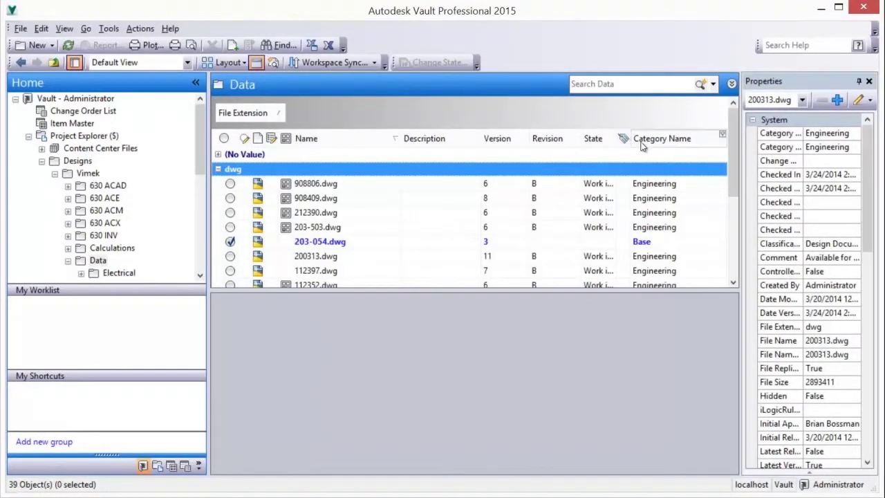
{"action": "left_click_drag", "start_coordinate": [642, 145], "coordinate": [338, 121]}
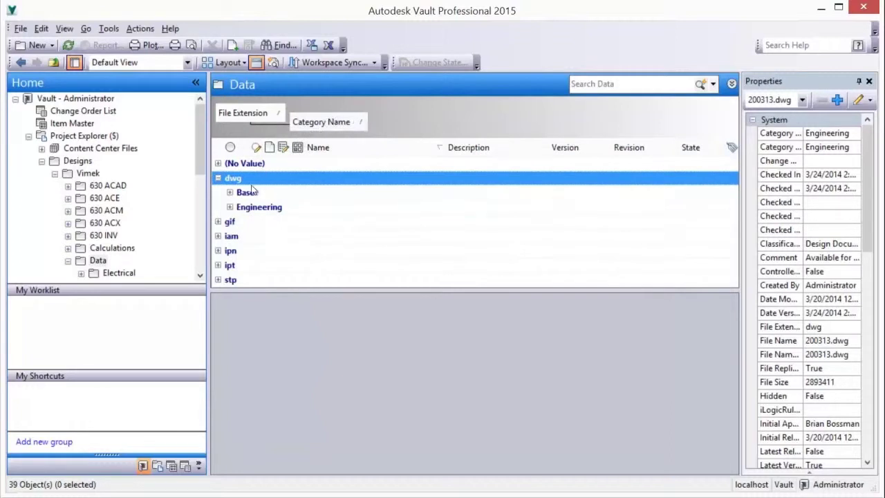
{"action": "left_click", "coordinate": [231, 208]}
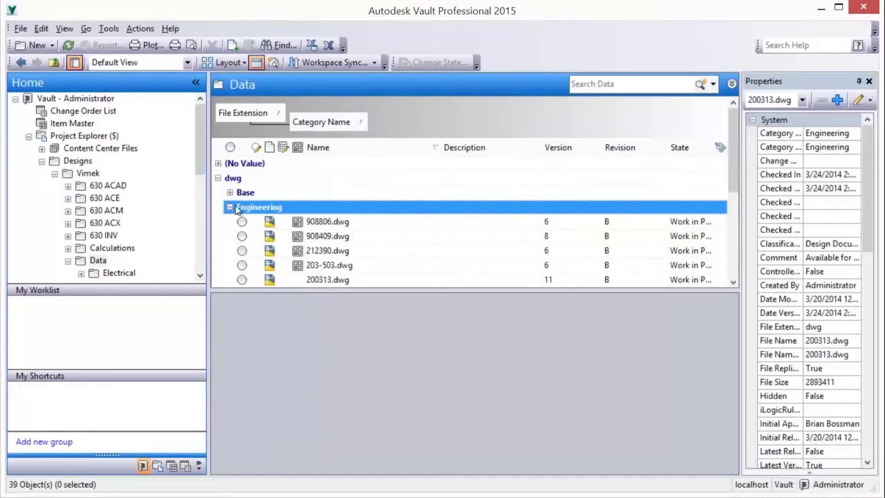
{"action": "left_click_drag", "start_coordinate": [674, 153], "coordinate": [401, 133]}
{"action": "left_click", "coordinate": [241, 231]}
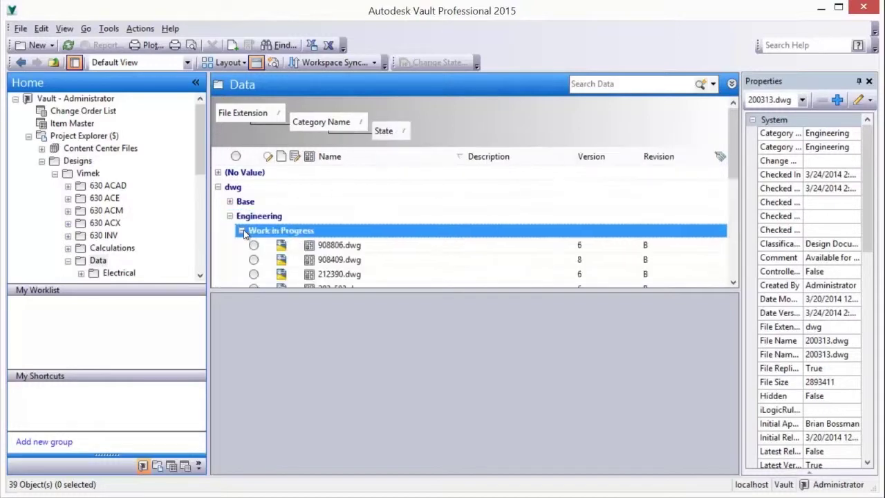
{"action": "left_click_drag", "start_coordinate": [735, 176], "coordinate": [734, 190]}
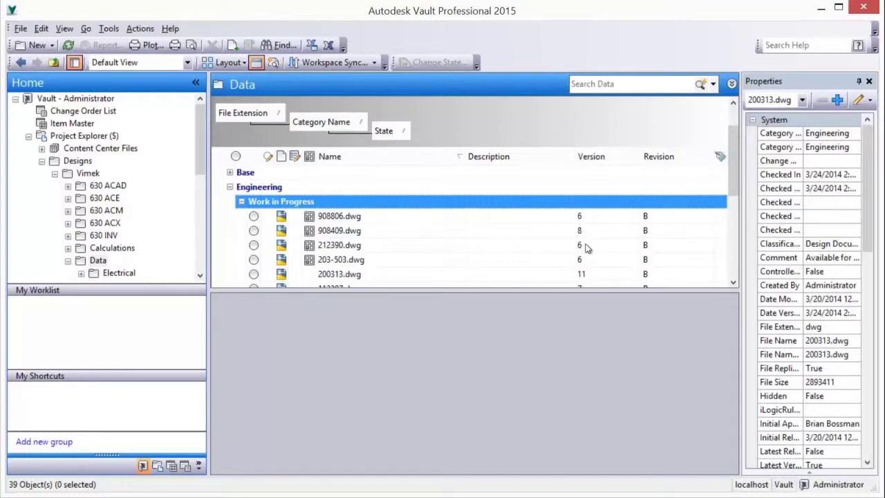
Clear all grouping and hide the Group By box.
{"action": "right_click", "coordinate": [463, 126]}
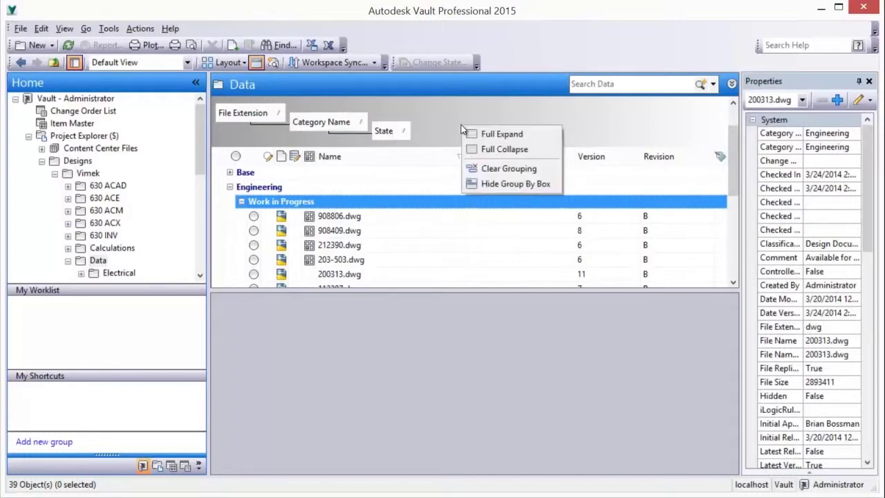
{"action": "left_click", "coordinate": [491, 170]}
{"action": "right_click", "coordinate": [437, 108]}
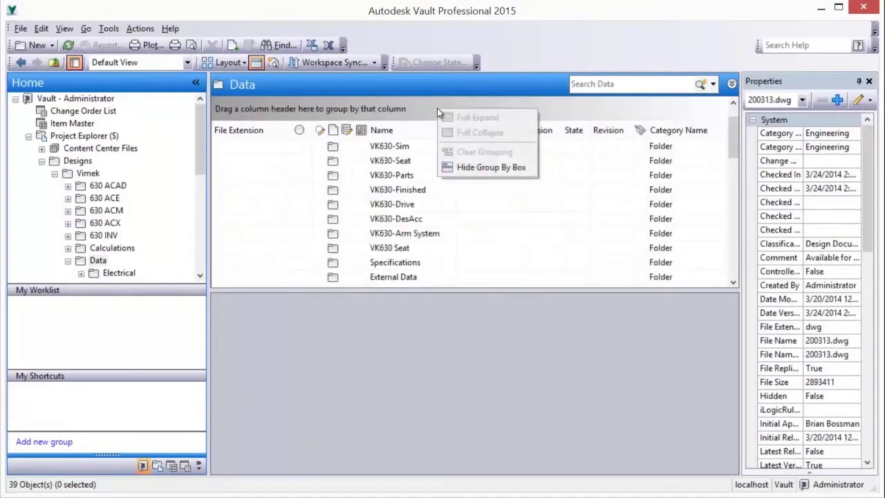
{"action": "left_click", "coordinate": [470, 169]}
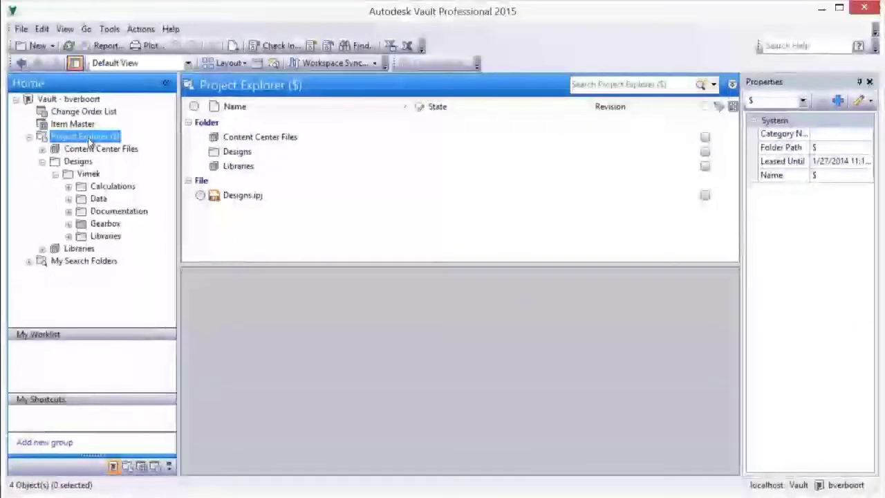
Create a new custom view named 'Group By Type'.
{"action": "left_click", "coordinate": [187, 63]}
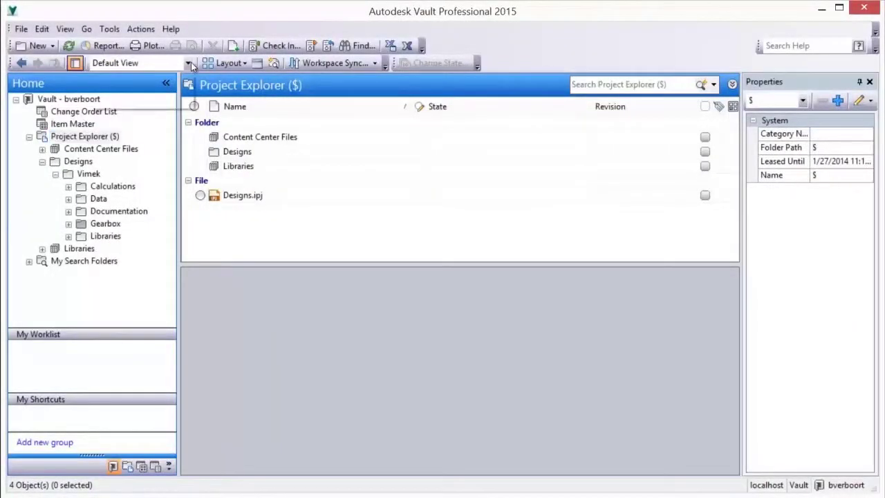
{"action": "left_click", "coordinate": [156, 103]}
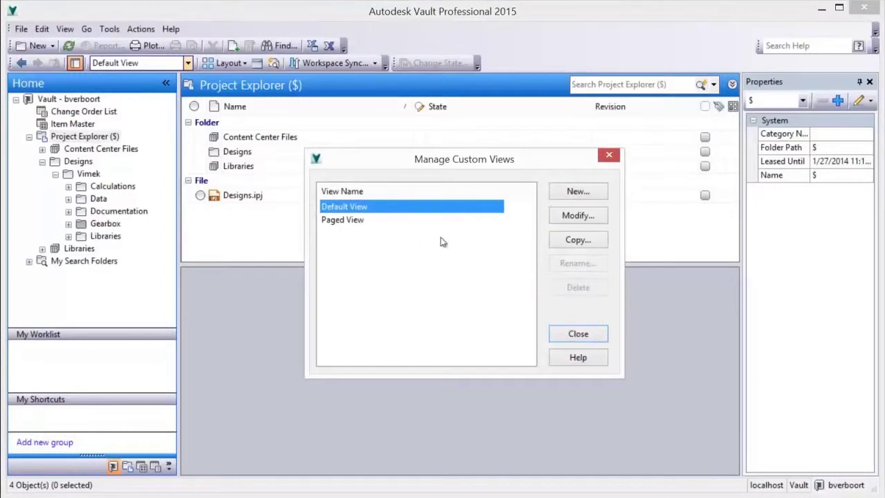
{"action": "left_click", "coordinate": [577, 192]}
{"action": "type", "text": "Gro"}
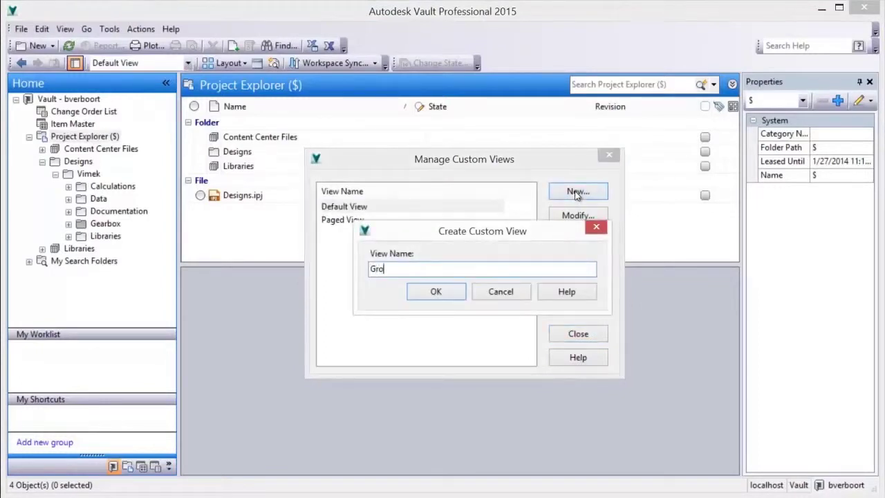
{"action": "type", "text": "up By Type"}
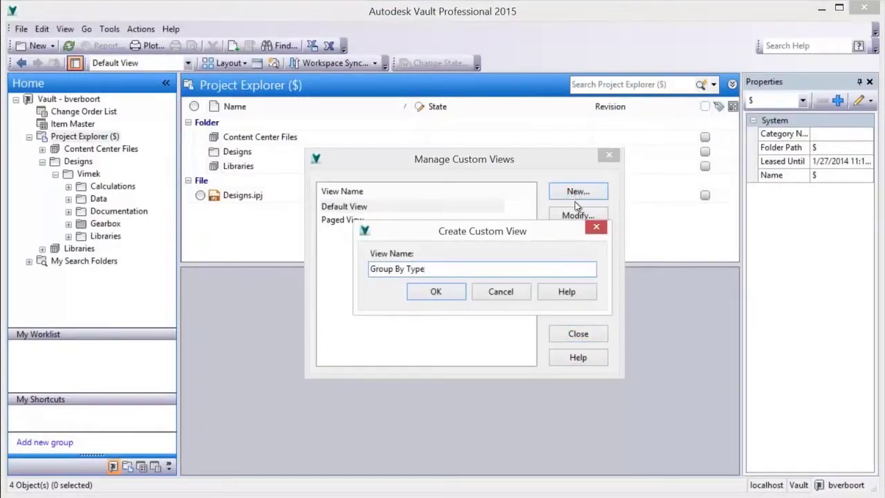
{"action": "left_click", "coordinate": [435, 292]}
Add the File Extension field to the Group By Type view's columns.
{"action": "left_click", "coordinate": [371, 236]}
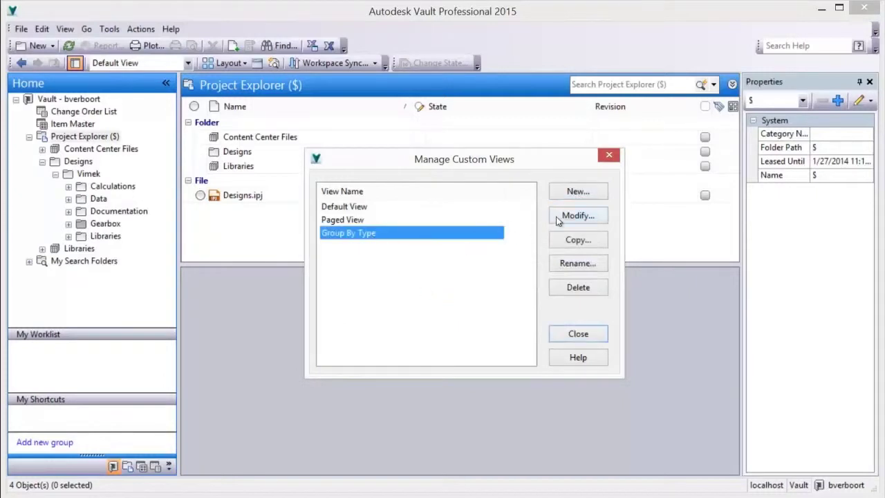
{"action": "left_click", "coordinate": [560, 219]}
{"action": "left_click", "coordinate": [391, 219]}
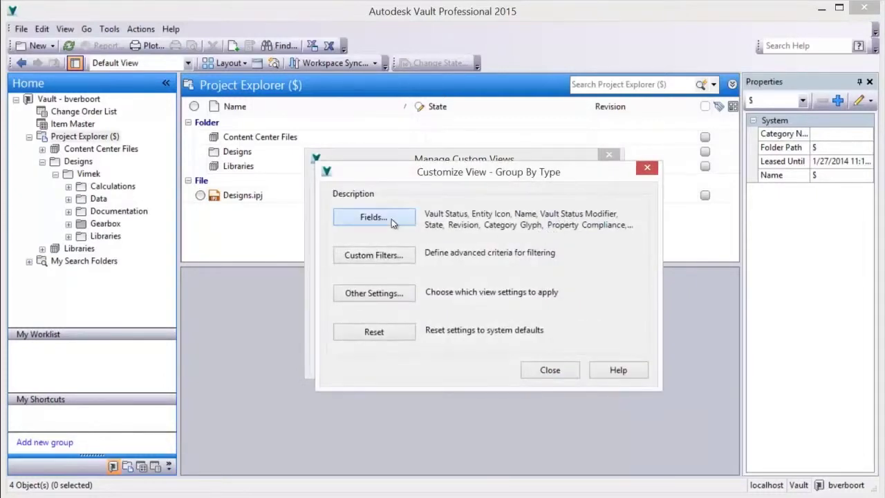
{"action": "left_click", "coordinate": [367, 239]}
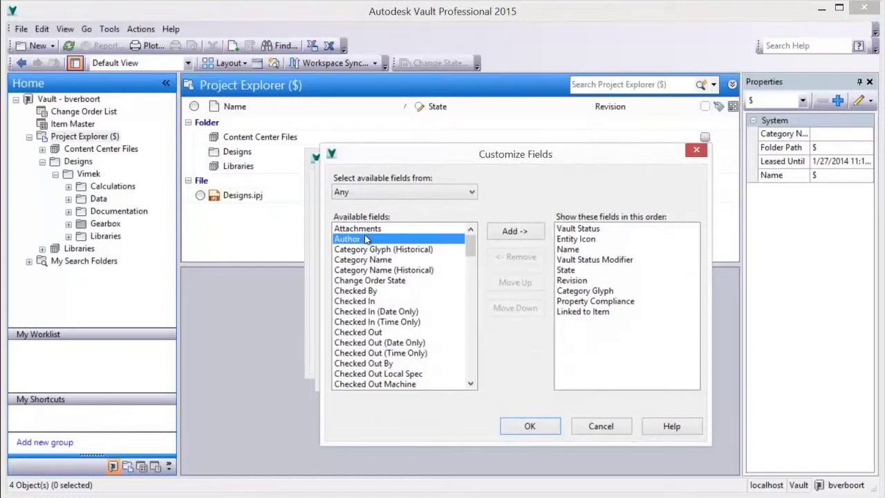
{"action": "key", "text": "f"}
{"action": "left_click", "coordinate": [515, 233]}
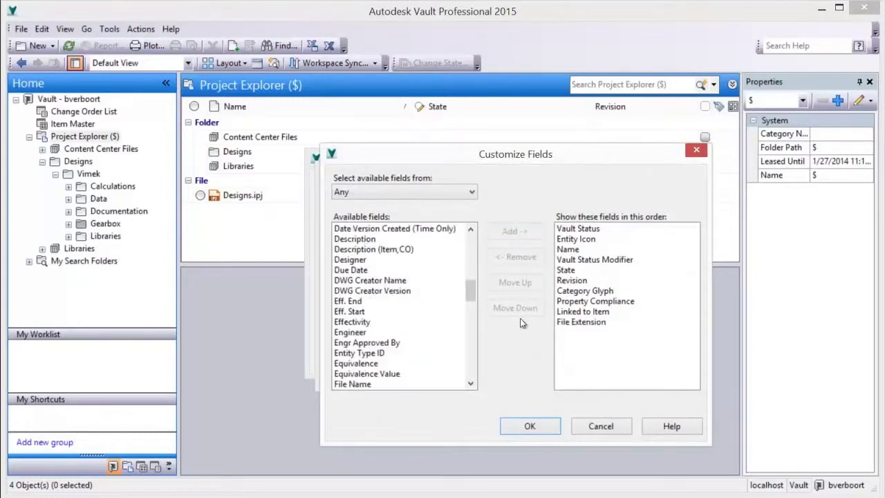
{"action": "left_click", "coordinate": [530, 426]}
{"action": "left_click", "coordinate": [549, 372]}
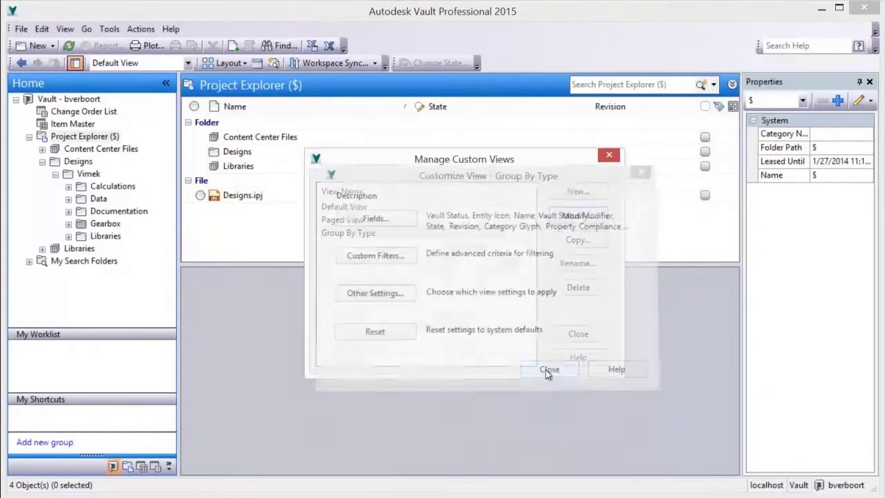
Apply Group By Type and group the list by File Extension instead of Entity Type.
{"action": "left_click", "coordinate": [578, 334]}
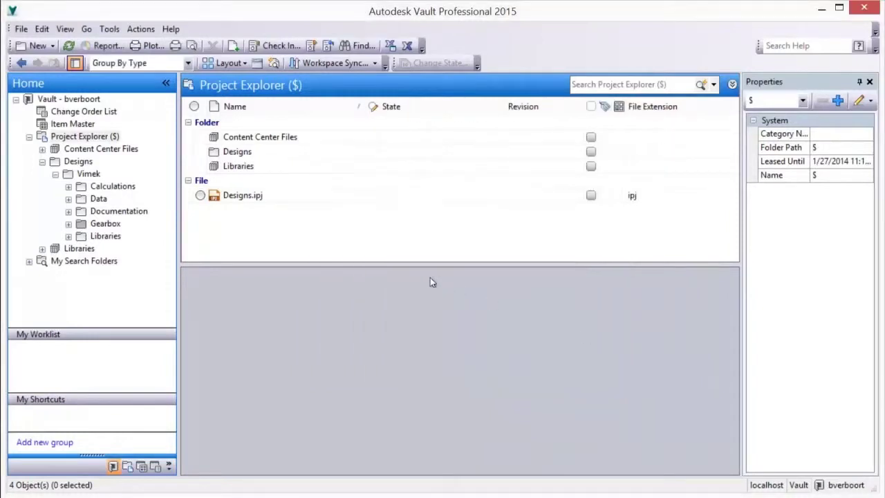
{"action": "right_click", "coordinate": [313, 102]}
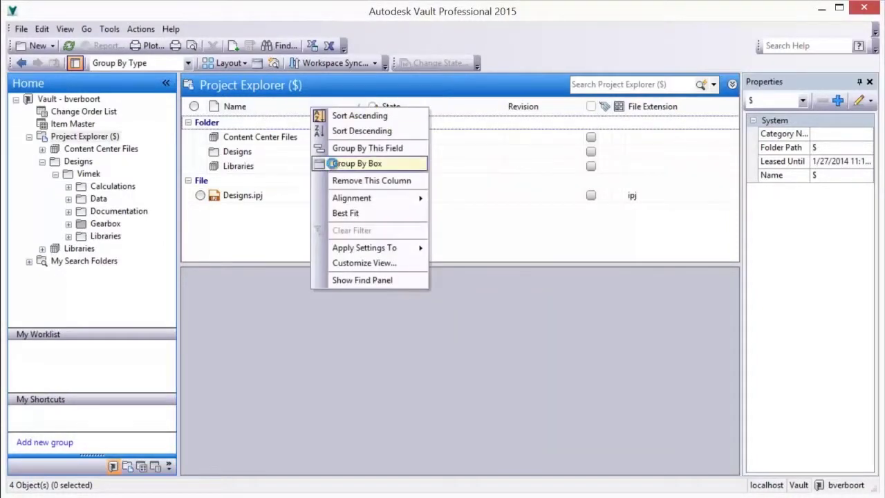
{"action": "left_click", "coordinate": [332, 166]}
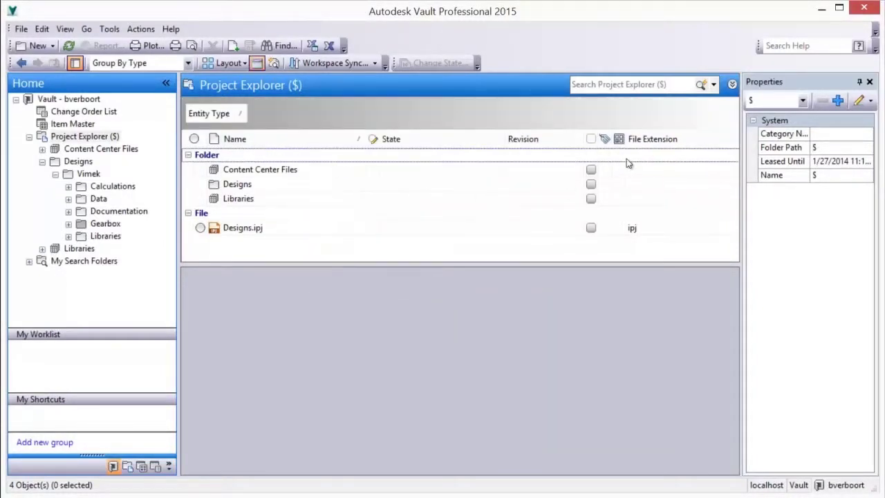
{"action": "left_click_drag", "start_coordinate": [646, 139], "coordinate": [312, 116]}
{"action": "left_click_drag", "start_coordinate": [222, 115], "coordinate": [322, 92]}
{"action": "left_click", "coordinate": [256, 63]}
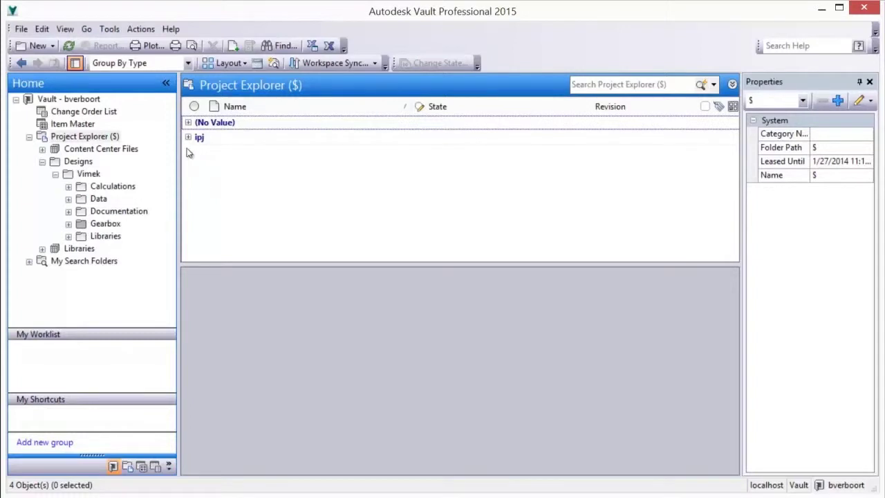
Open the Data folder and collapse its (No Value) and dwg groups.
{"action": "left_click", "coordinate": [98, 199]}
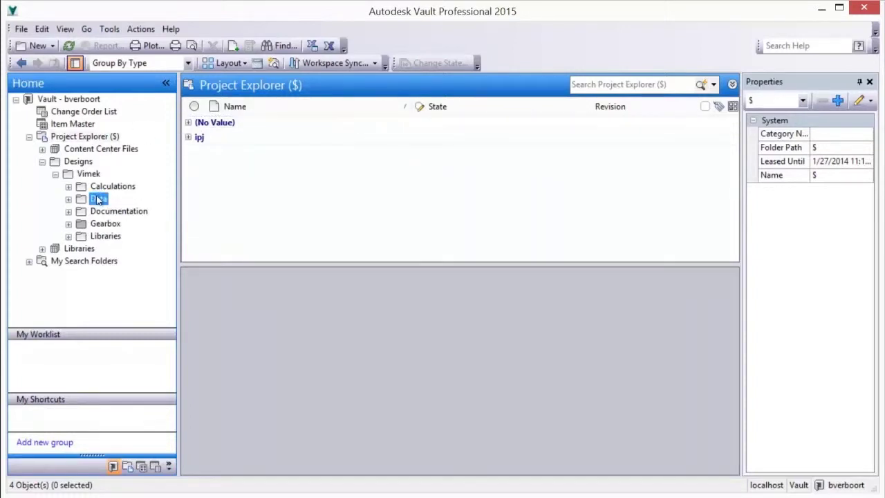
{"action": "left_click", "coordinate": [189, 123]}
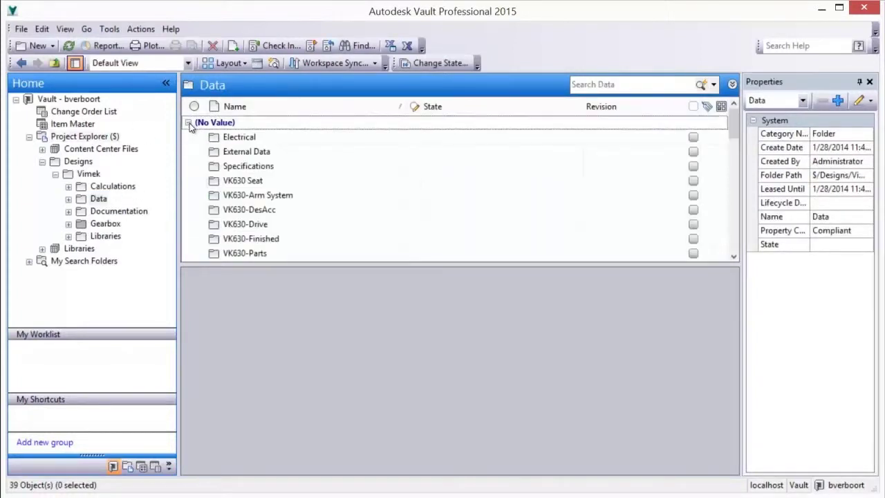
{"action": "left_click", "coordinate": [188, 137]}
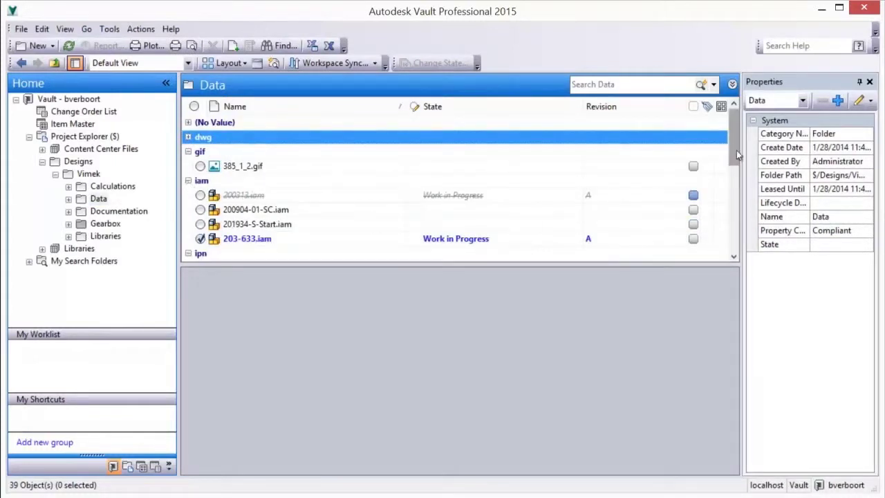
{"action": "left_click_drag", "start_coordinate": [736, 150], "coordinate": [726, 124]}
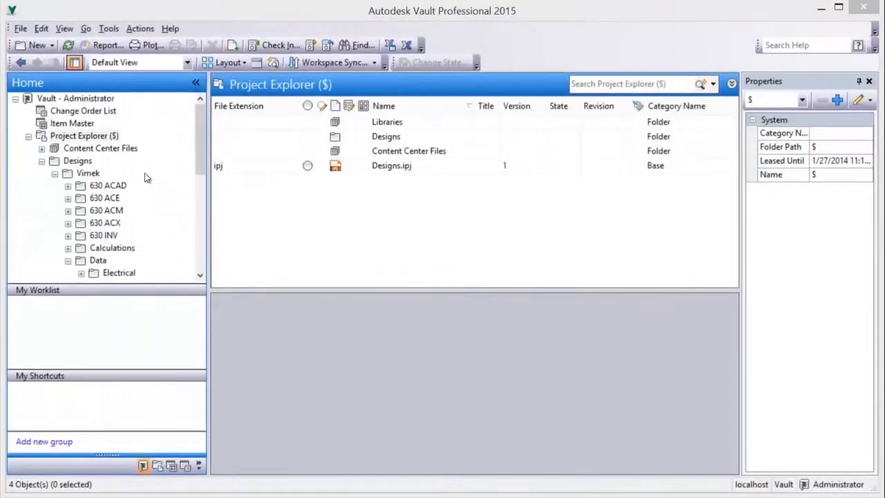
Search change orders for 'mo' and shortcut the Drive Motor change order.
{"action": "left_click", "coordinate": [87, 111]}
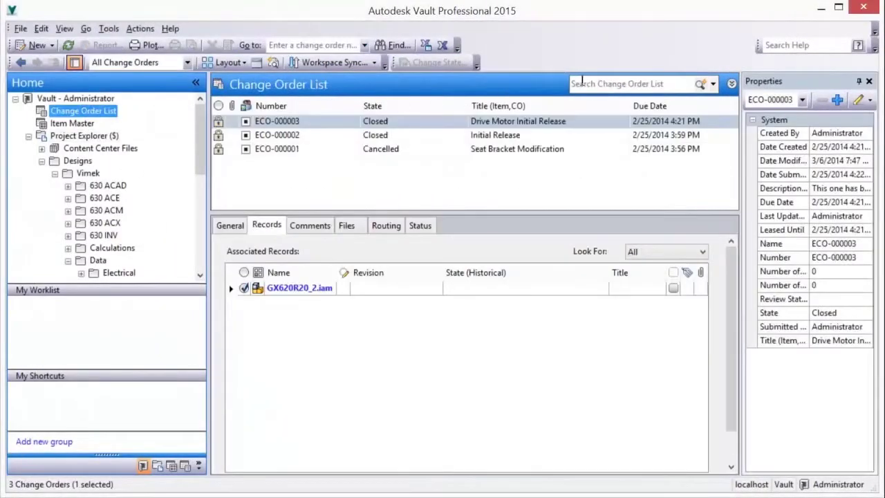
{"action": "left_click", "coordinate": [582, 83]}
{"action": "type", "text": "motor"}
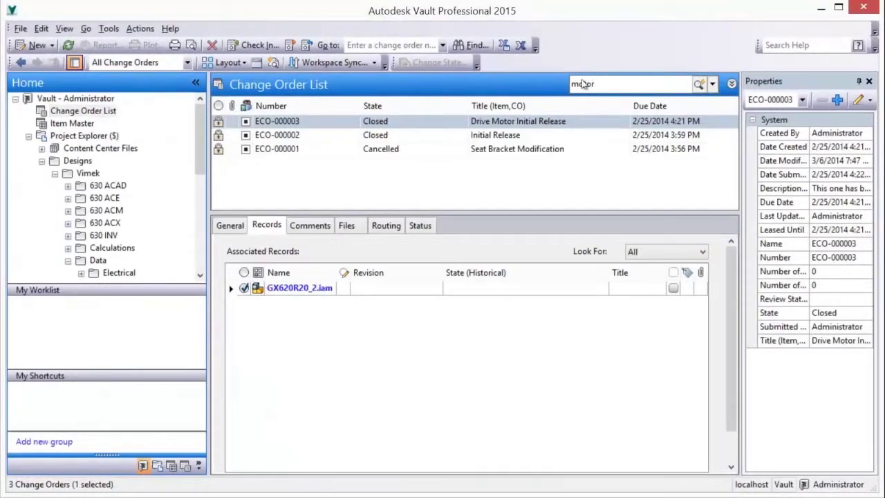
{"action": "key", "text": "Return"}
{"action": "left_click", "coordinate": [287, 127]}
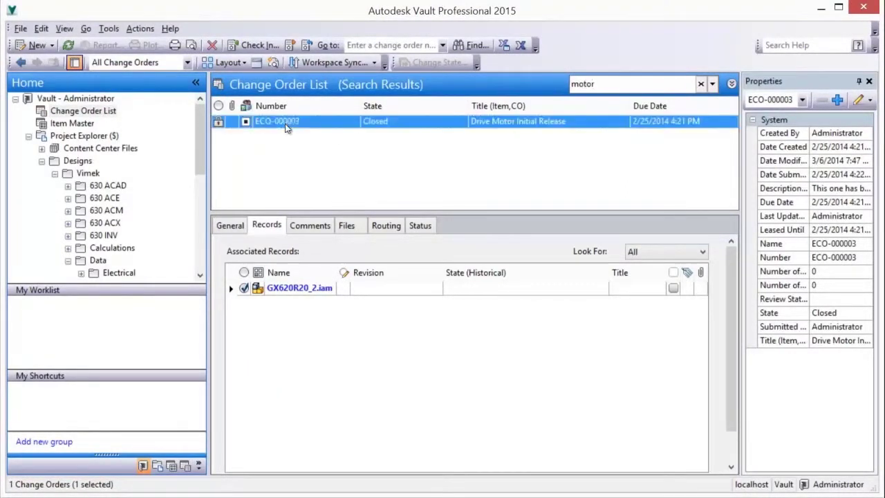
{"action": "right_click", "coordinate": [287, 126]}
{"action": "left_click", "coordinate": [312, 277]}
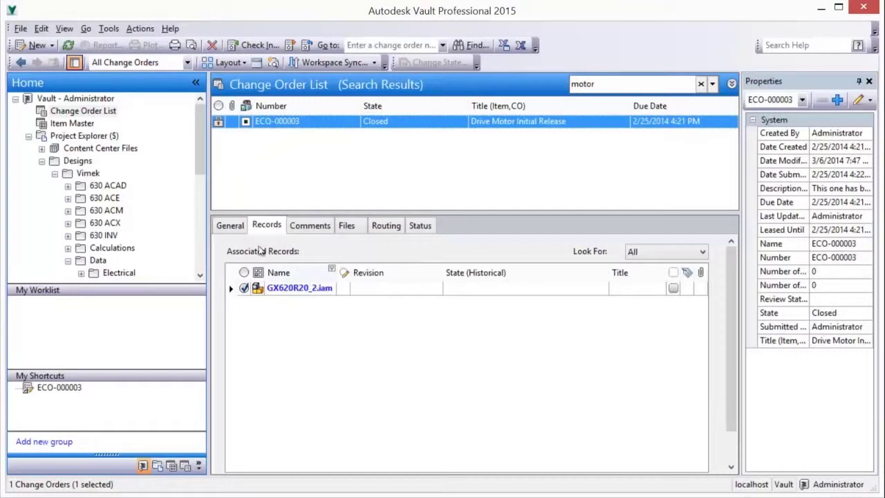
Search the Item Master for 'motor' and shortcut the Starter Motor item.
{"action": "left_click", "coordinate": [82, 124]}
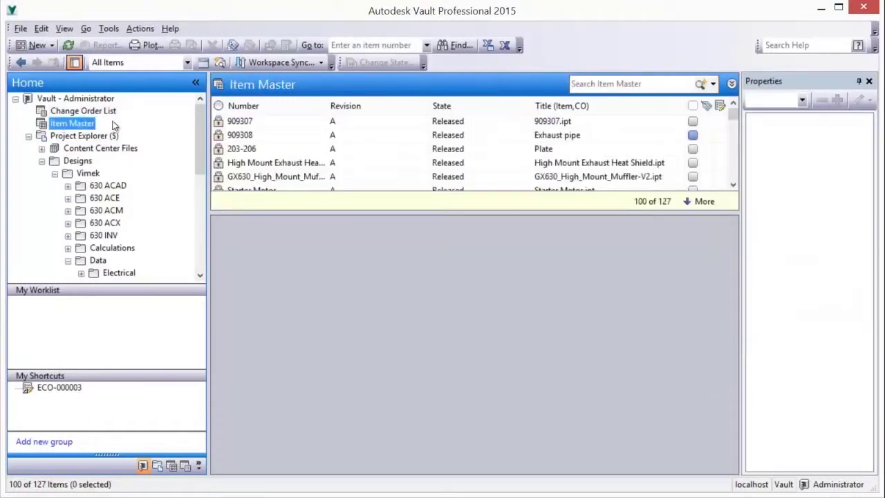
{"action": "left_click", "coordinate": [584, 84]}
{"action": "type", "text": "moto"}
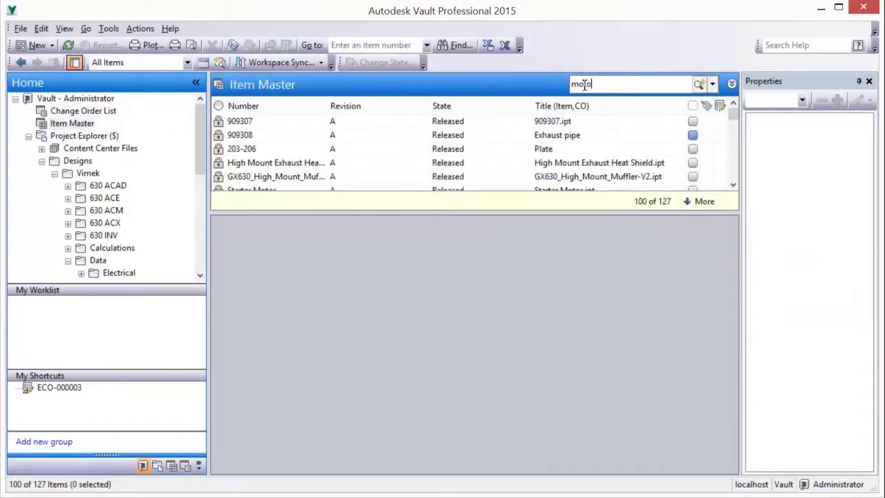
{"action": "type", "text": "r"}
{"action": "key", "text": "Return"}
{"action": "right_click", "coordinate": [265, 122]}
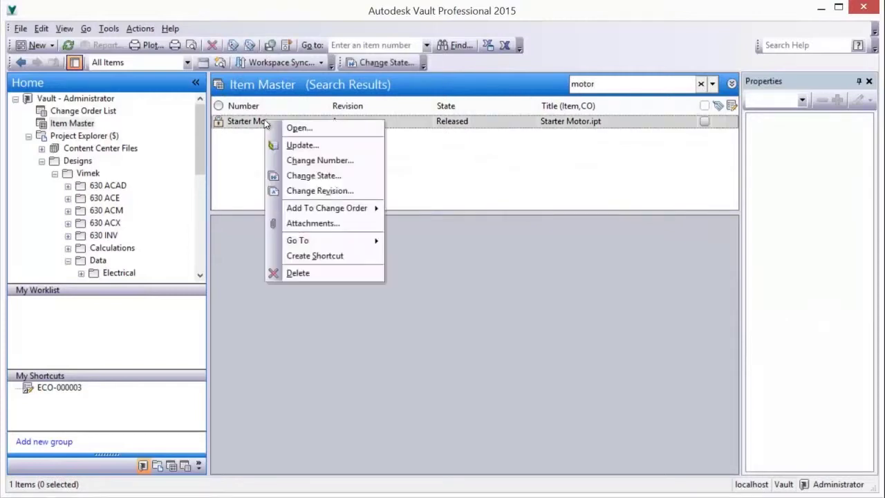
{"action": "left_click", "coordinate": [298, 255]}
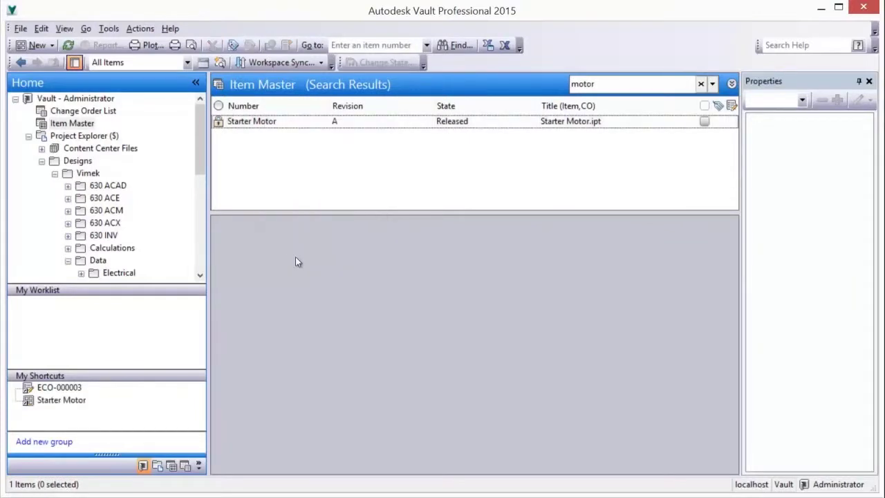
Search Project Explorer for 'motor' and shortcut the Starter Motor.ipt file.
{"action": "left_click", "coordinate": [100, 137]}
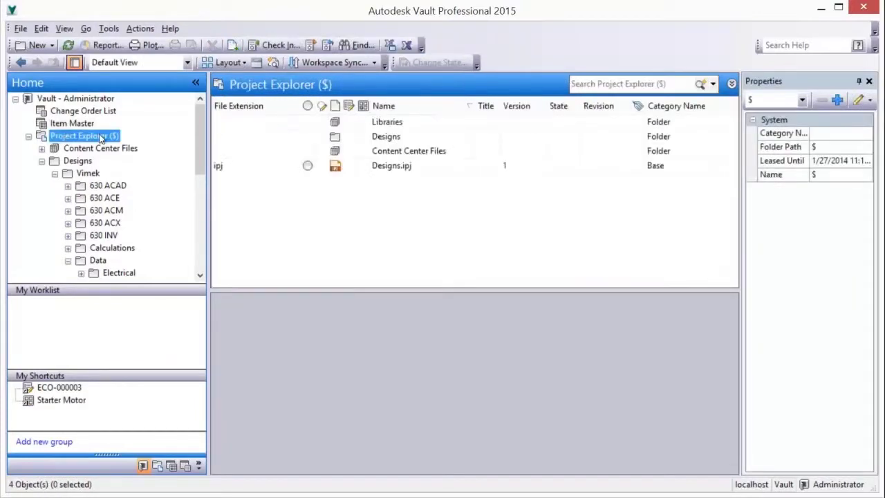
{"action": "left_click", "coordinate": [606, 84]}
{"action": "type", "text": "motor"}
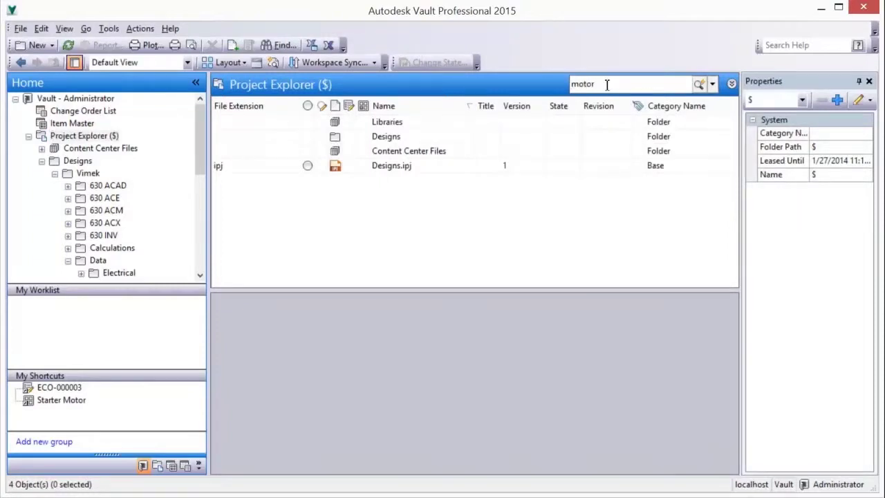
{"action": "key", "text": "Return"}
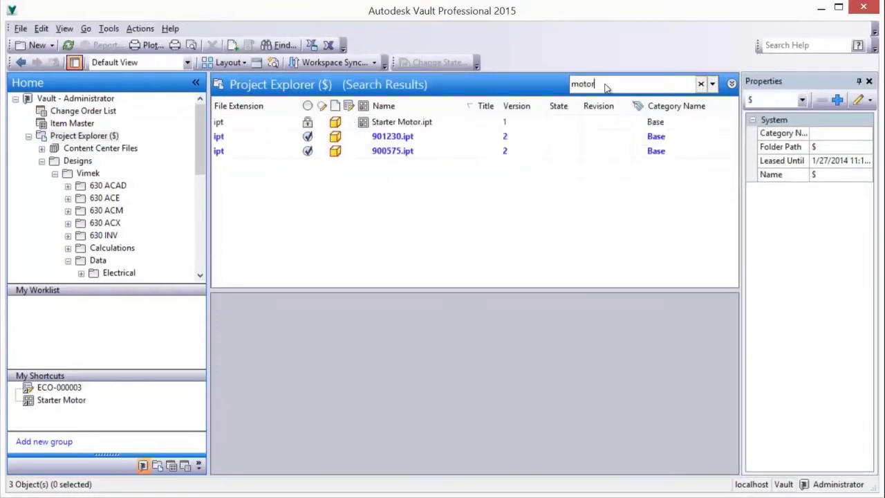
{"action": "left_click", "coordinate": [377, 124]}
{"action": "right_click", "coordinate": [383, 123]}
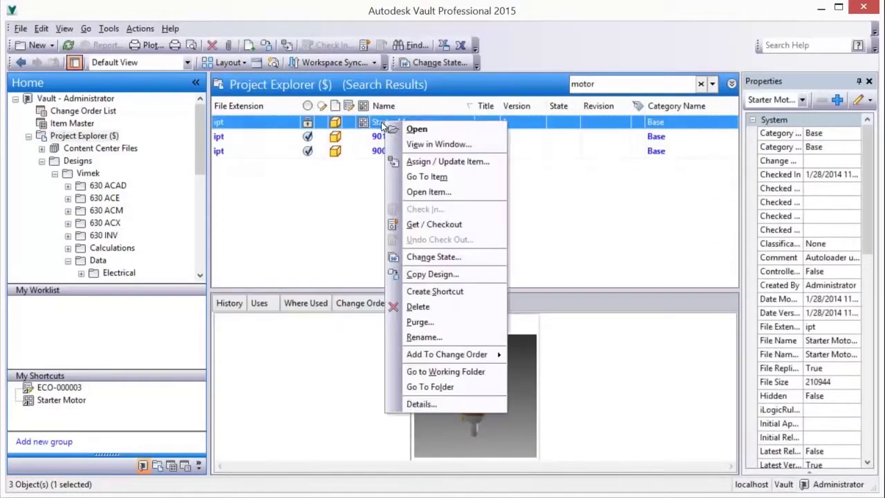
{"action": "left_click", "coordinate": [423, 292]}
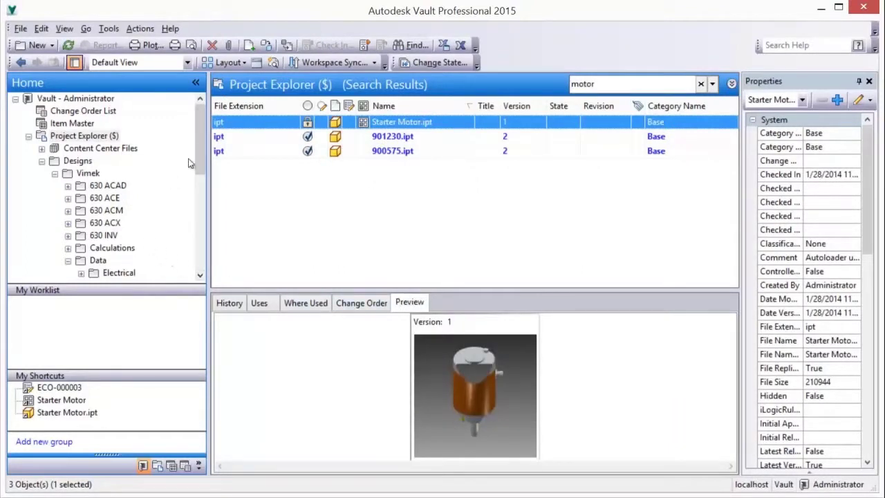
{"action": "left_click_drag", "start_coordinate": [197, 155], "coordinate": [160, 248]}
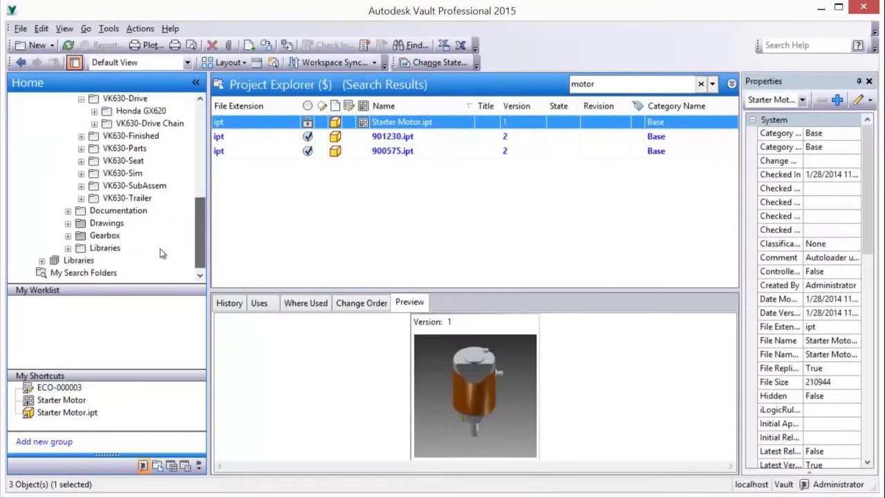
Add a shortcut to the Gearbox folder and enlarge the shortcuts area.
{"action": "left_click", "coordinate": [99, 235]}
{"action": "right_click", "coordinate": [97, 233]}
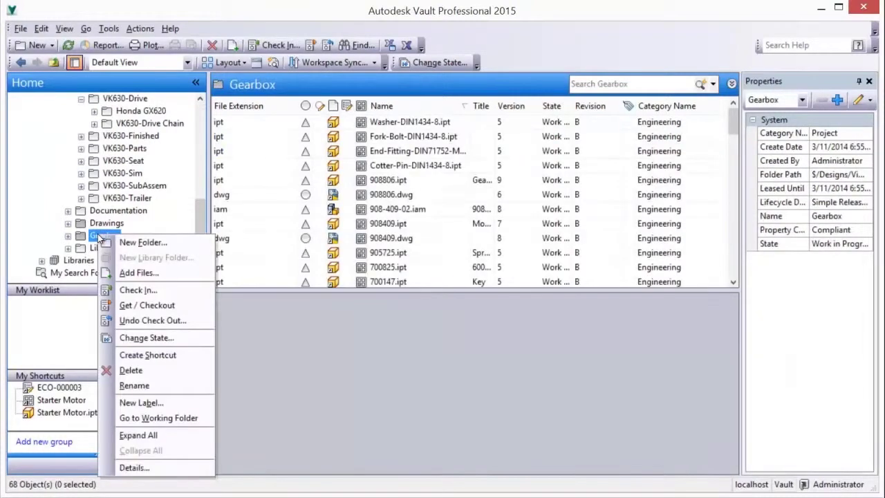
{"action": "left_click", "coordinate": [142, 355]}
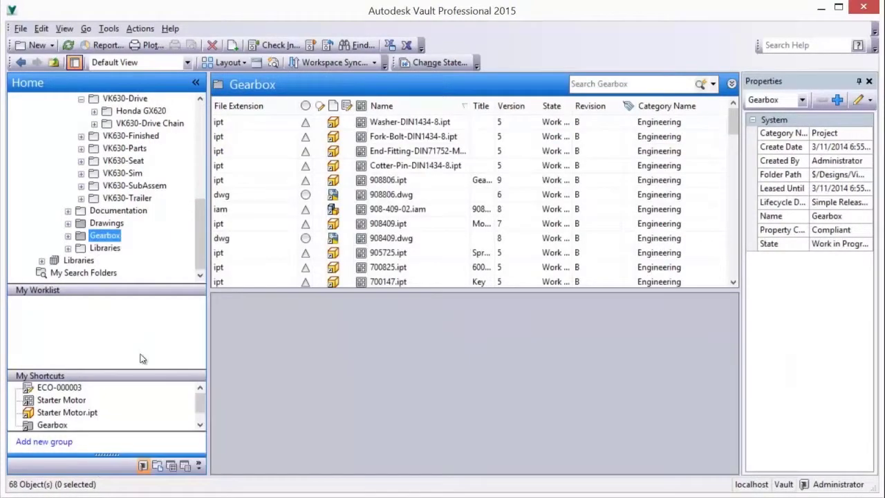
{"action": "left_click_drag", "start_coordinate": [114, 371], "coordinate": [105, 332]}
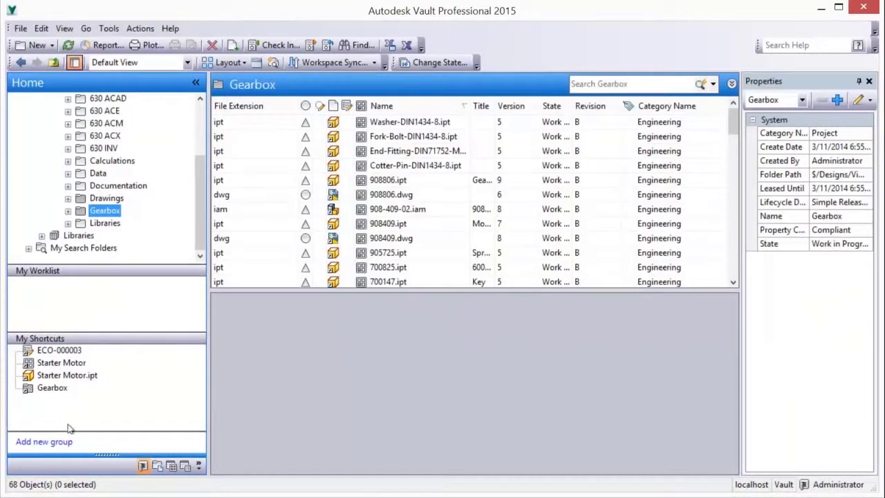
Create the 'Vimek Starter Motor' shortcut group and move the shortcuts into it.
{"action": "left_click", "coordinate": [44, 443]}
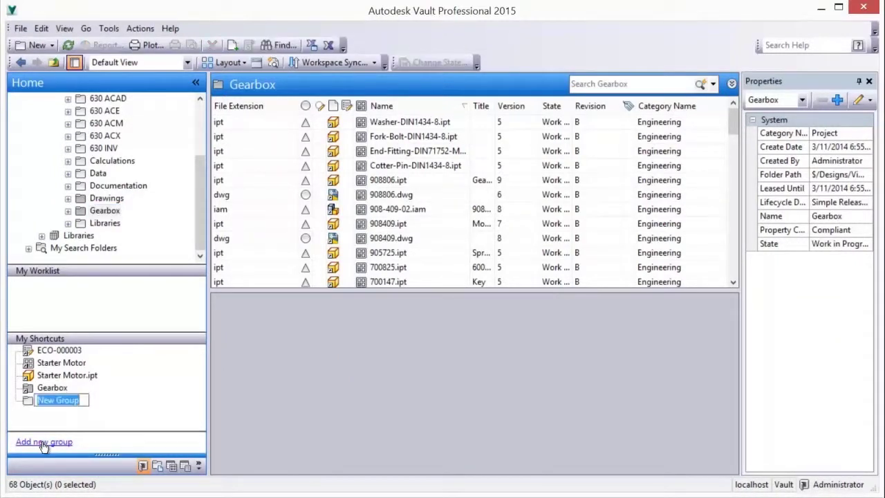
{"action": "type", "text": "Vi"}
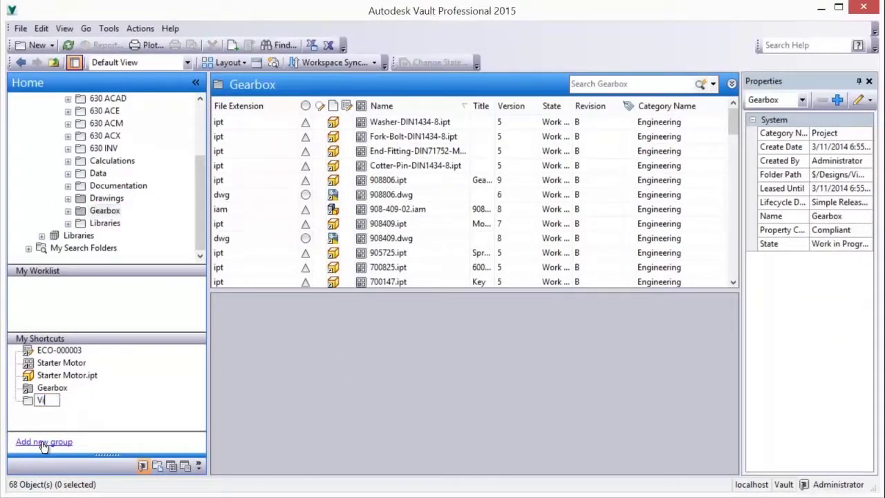
{"action": "type", "text": "mek Starter Mo"}
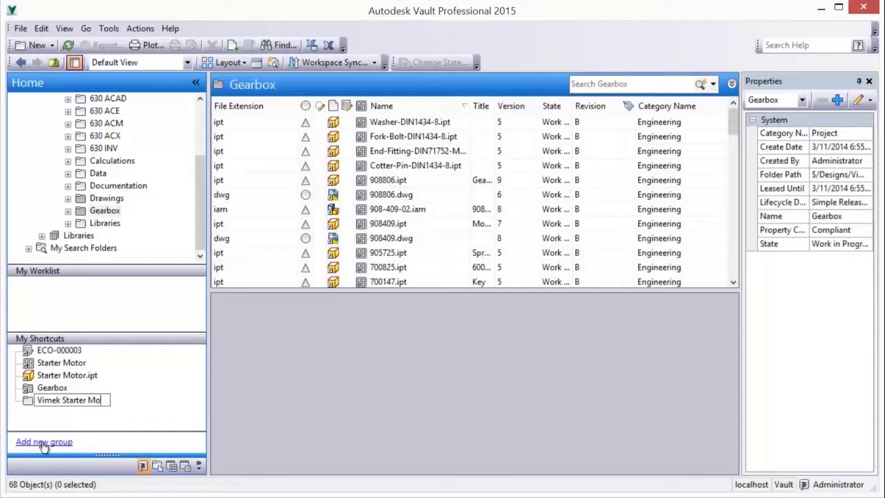
{"action": "type", "text": "tor"}
{"action": "key", "text": "Return"}
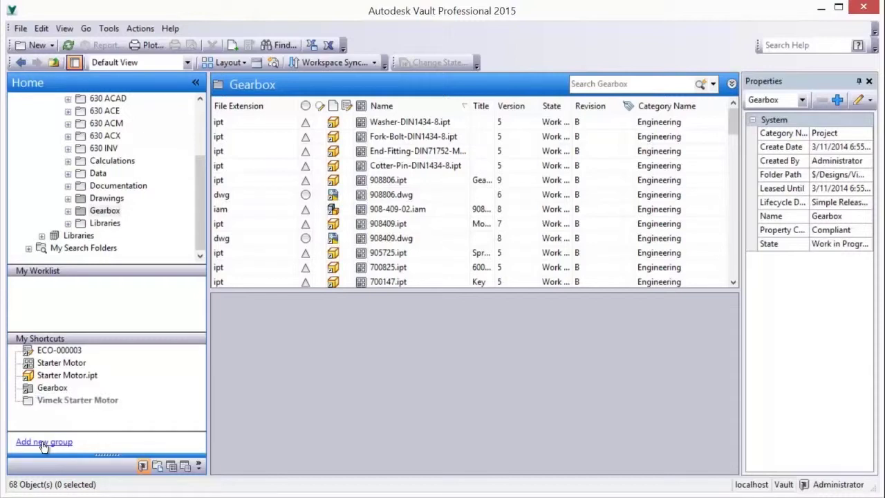
{"action": "left_click", "coordinate": [68, 351]}
{"action": "left_click", "coordinate": [52, 386]}
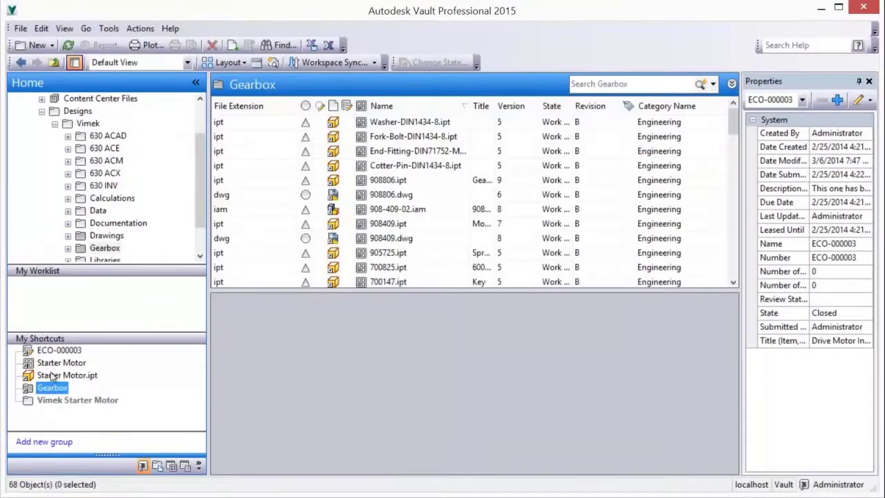
{"action": "left_click_drag", "start_coordinate": [53, 388], "coordinate": [45, 364]}
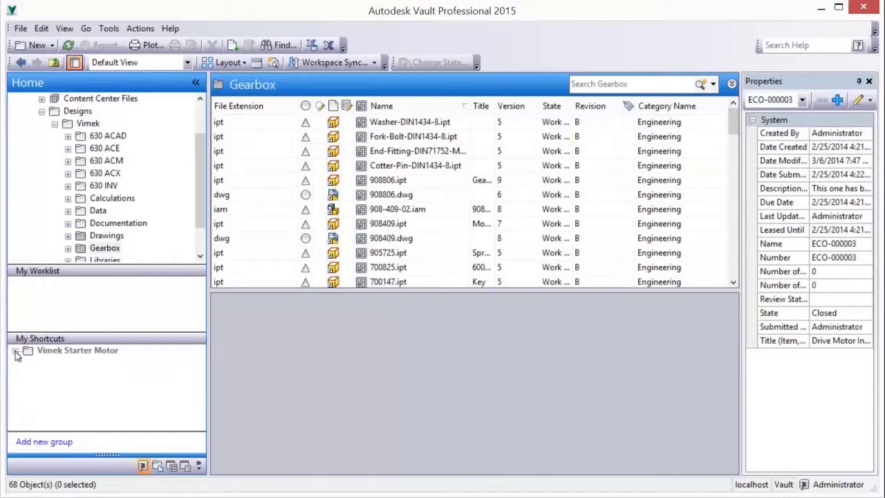
{"action": "left_click", "coordinate": [16, 352]}
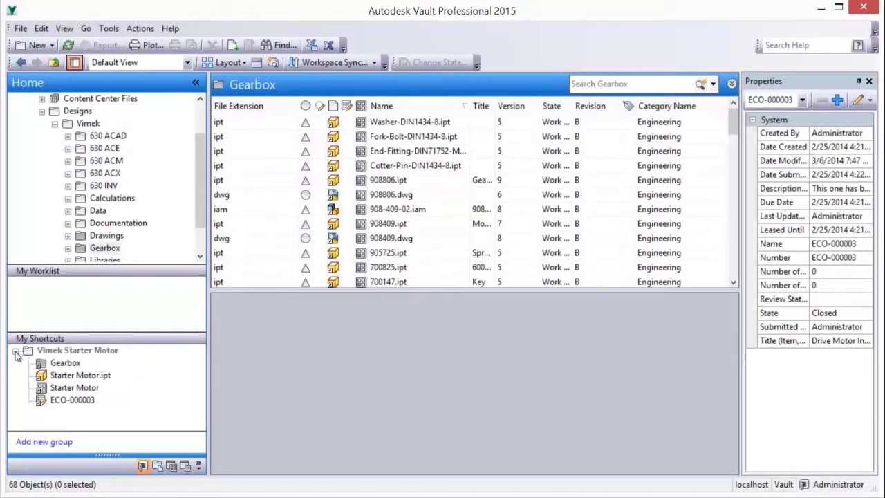